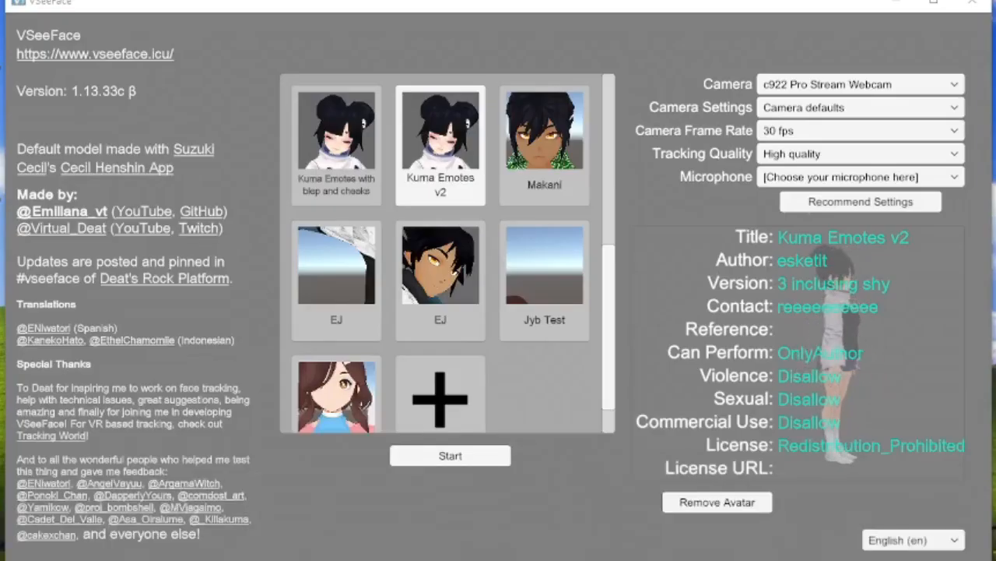
{"action": "left_click_drag", "start_coordinate": [611, 314], "coordinate": [610, 230]}
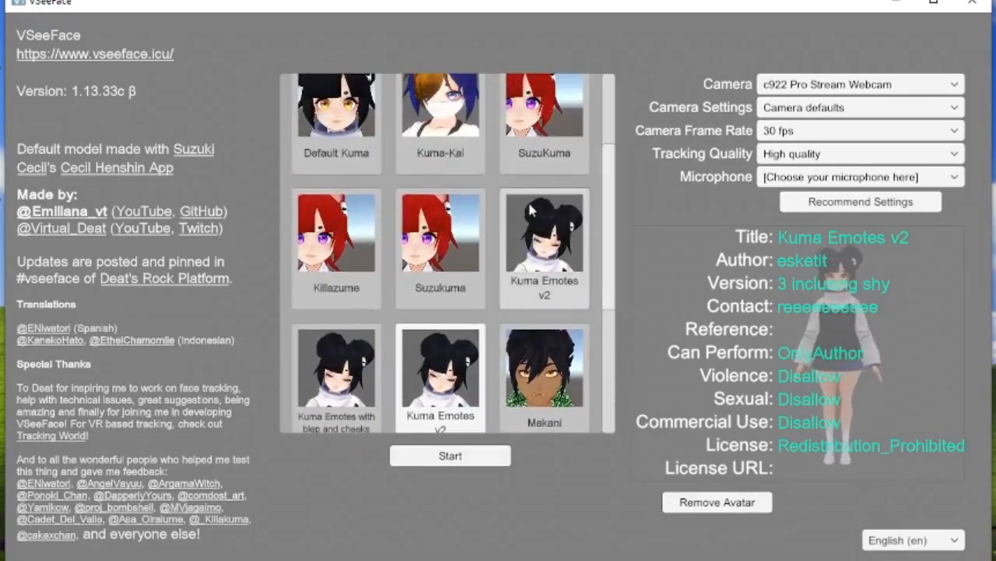
{"action": "scroll", "coordinate": [585, 326], "scroll_direction": "down", "scroll_amount": 5}
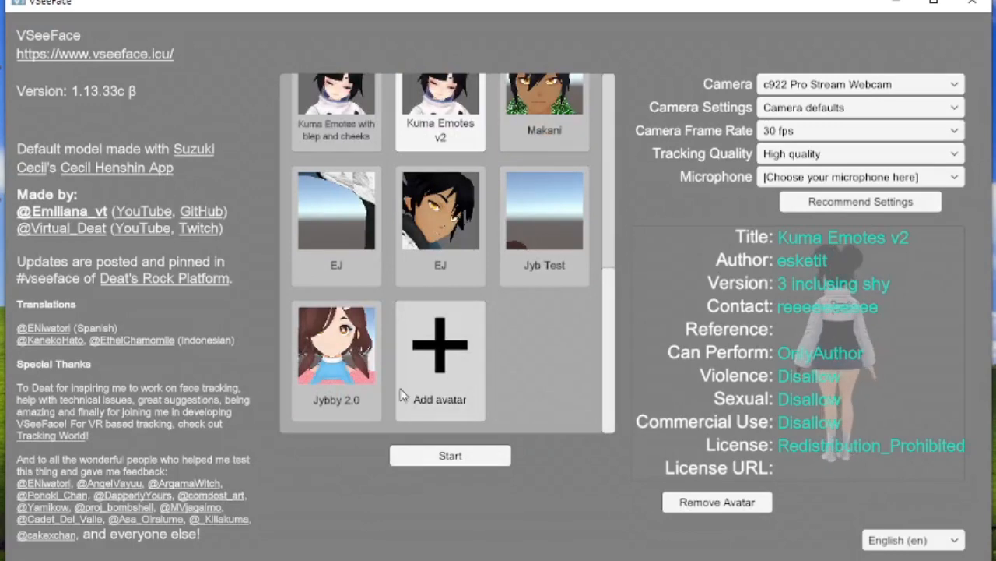
{"action": "left_click", "coordinate": [462, 352]}
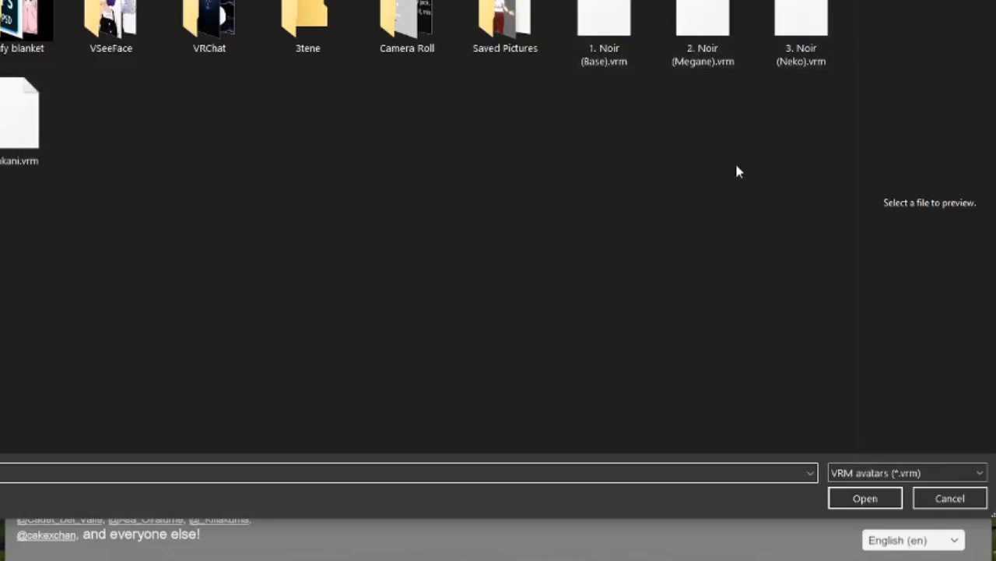
{"action": "left_click", "coordinate": [950, 498]}
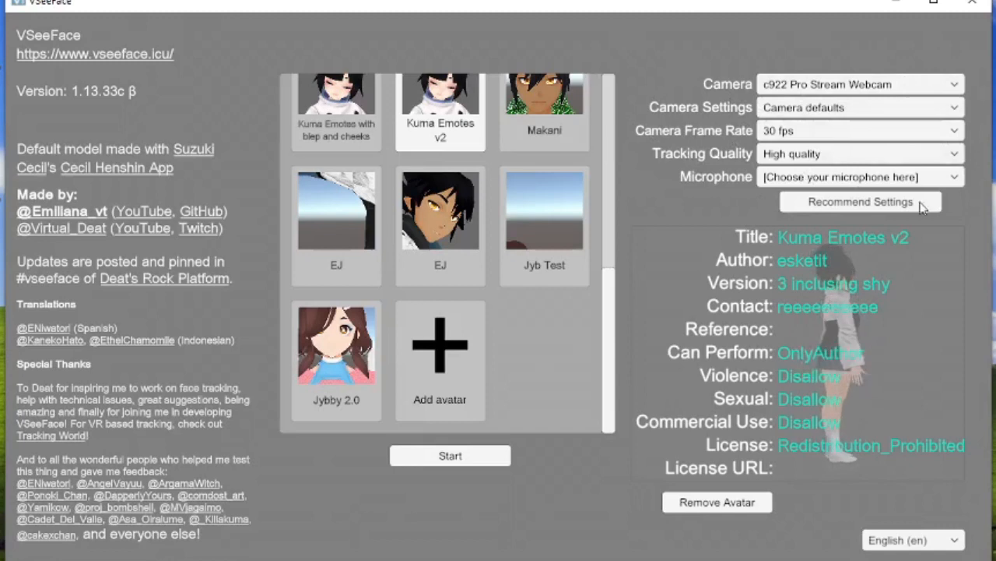
Step: Select the Blue Snowball microphone and start the session with the Kuma Emotes v2 avatar
{"action": "left_click", "coordinate": [959, 155]}
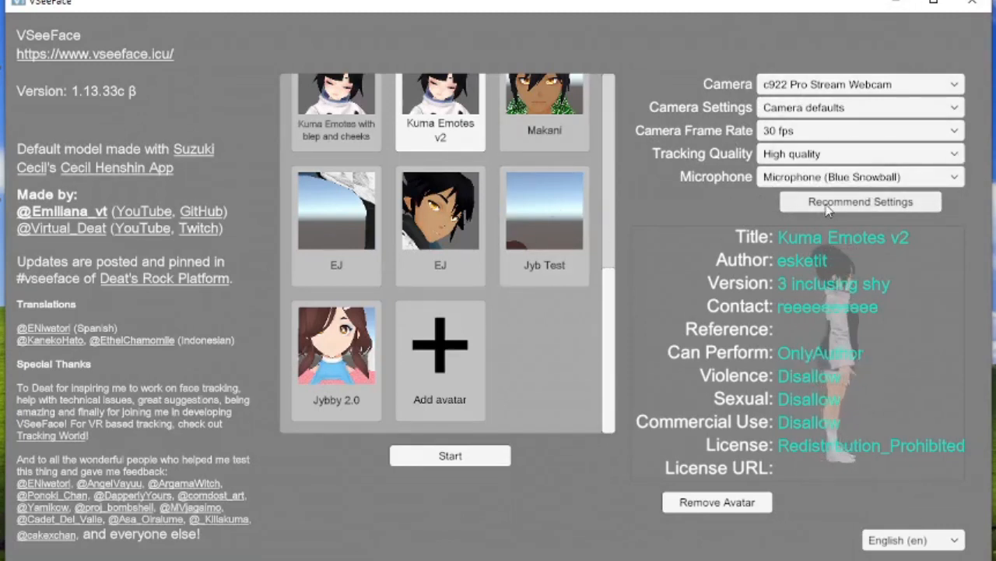
{"action": "left_click", "coordinate": [827, 204]}
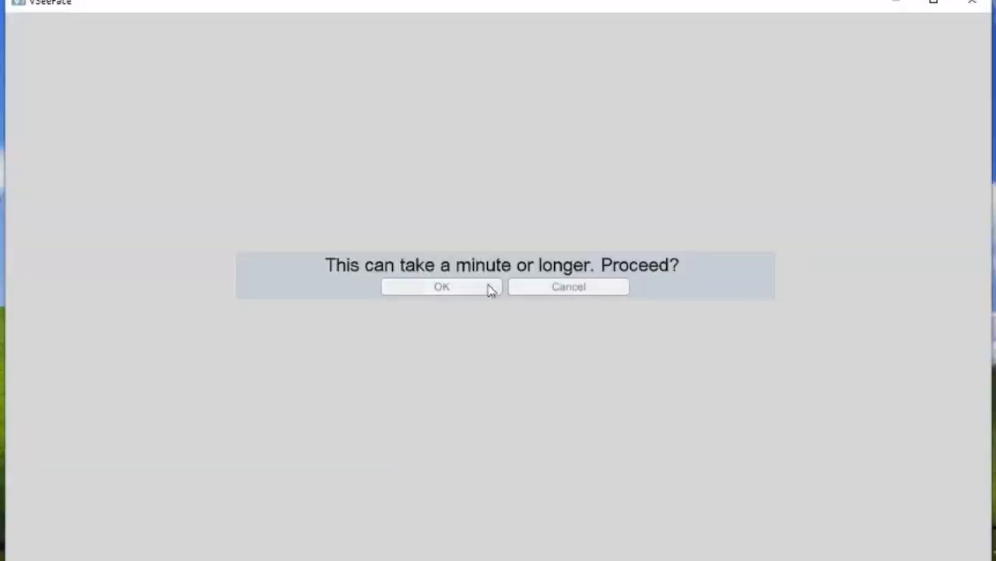
{"action": "left_click", "coordinate": [602, 294]}
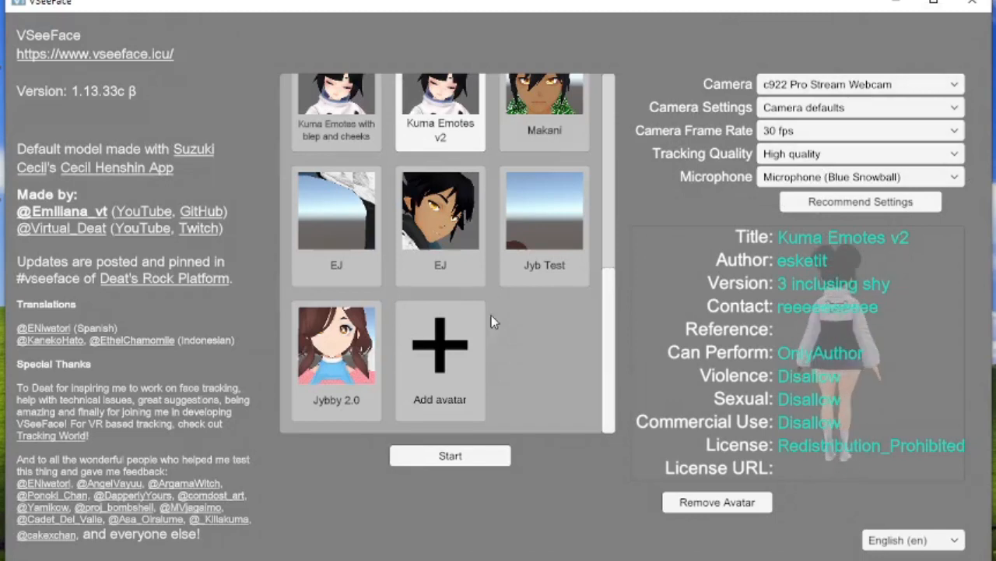
{"action": "scroll", "coordinate": [492, 315], "scroll_direction": "up", "scroll_amount": 2}
{"action": "left_click", "coordinate": [478, 460]}
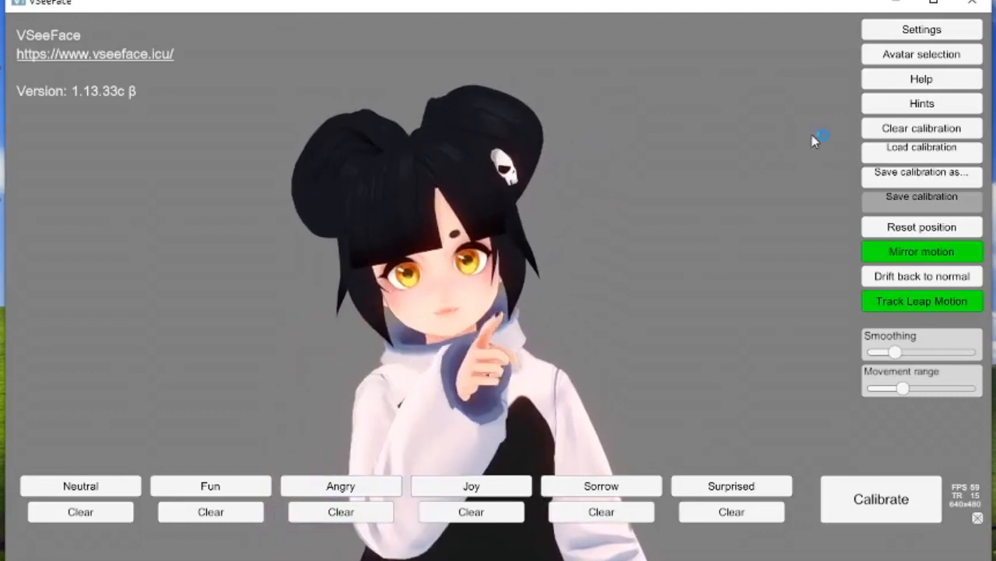
Step: Open the Leap Motion settings and place their window beside the avatar so it covers neither face nor hands
{"action": "left_click", "coordinate": [885, 27]}
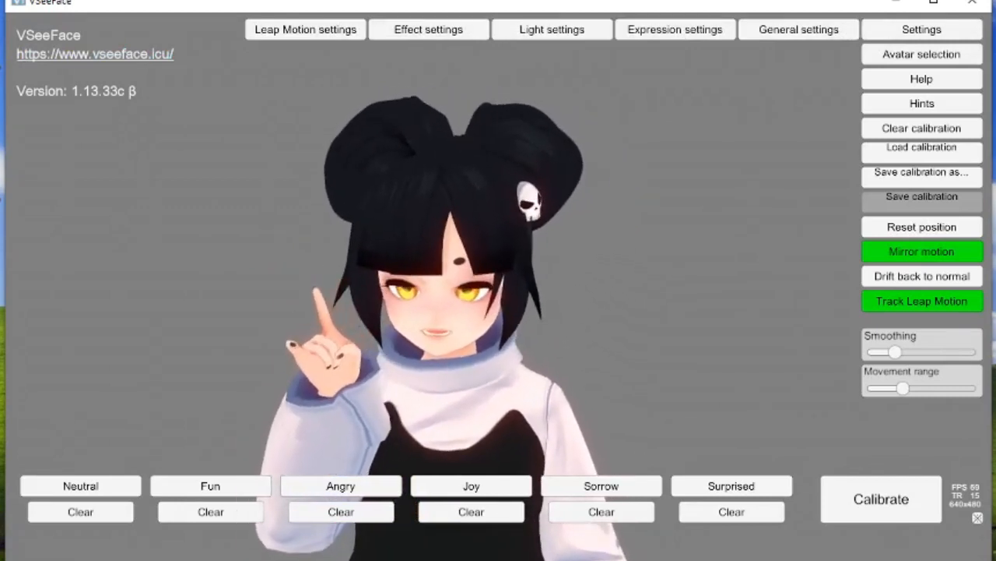
{"action": "left_click", "coordinate": [333, 30]}
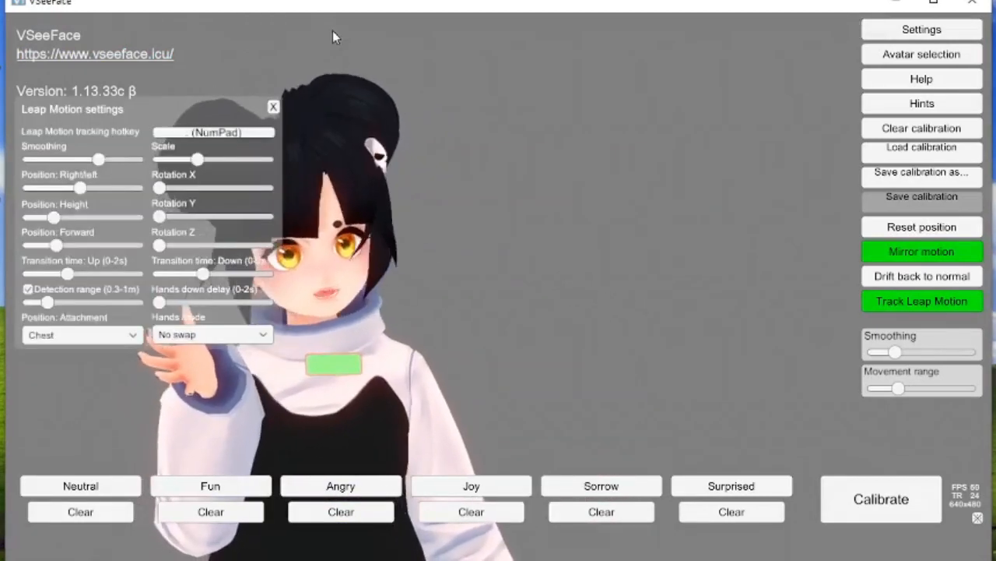
{"action": "left_click_drag", "start_coordinate": [236, 113], "coordinate": [538, 135]}
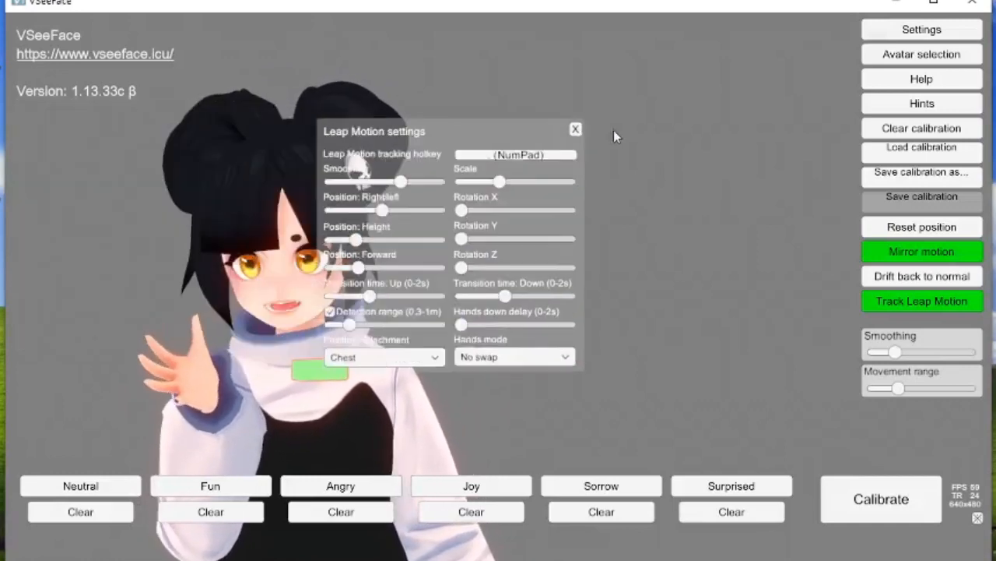
{"action": "left_click_drag", "start_coordinate": [614, 137], "coordinate": [772, 123]}
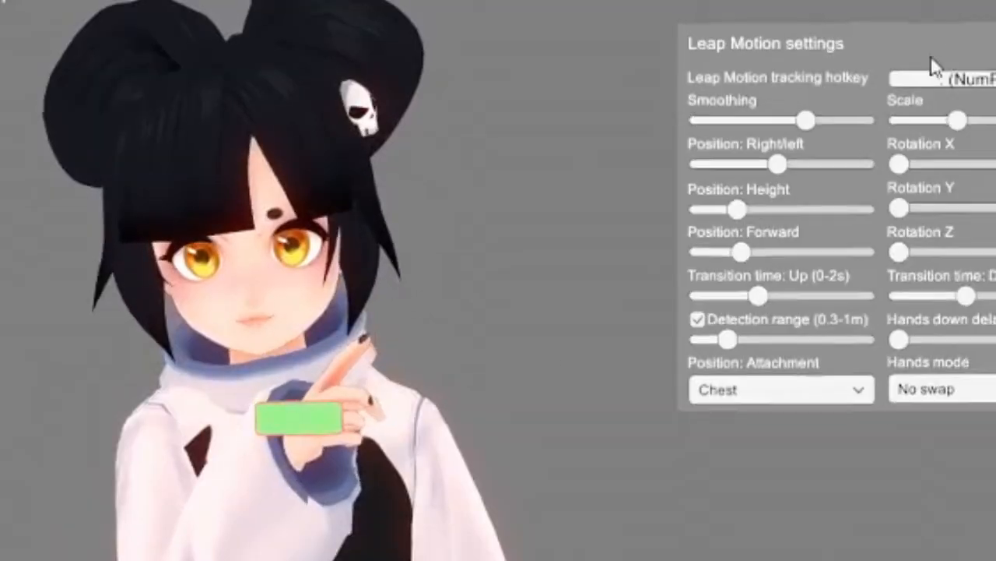
{"action": "left_click_drag", "start_coordinate": [738, 139], "coordinate": [569, 308]}
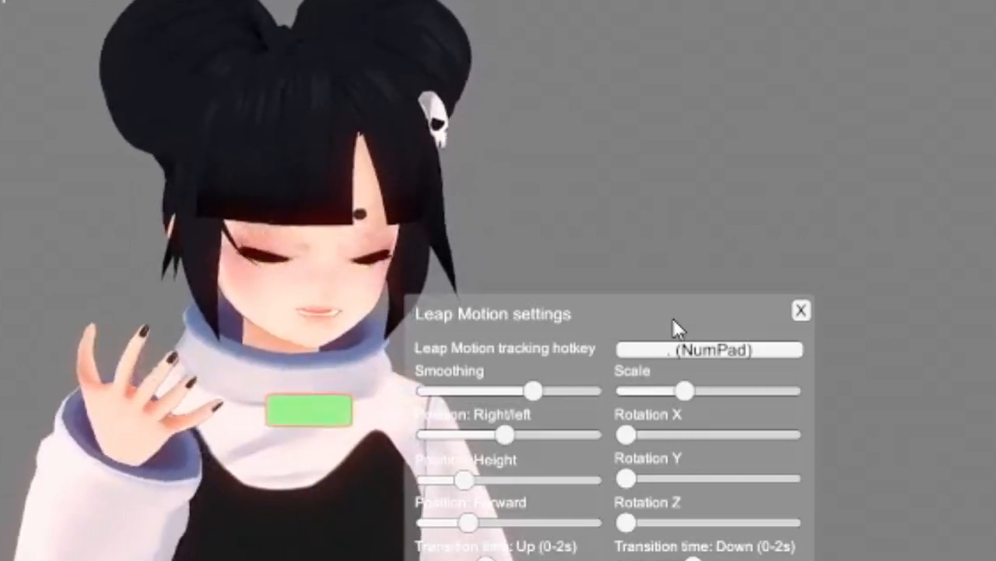
{"action": "left_click_drag", "start_coordinate": [672, 317], "coordinate": [795, 287]}
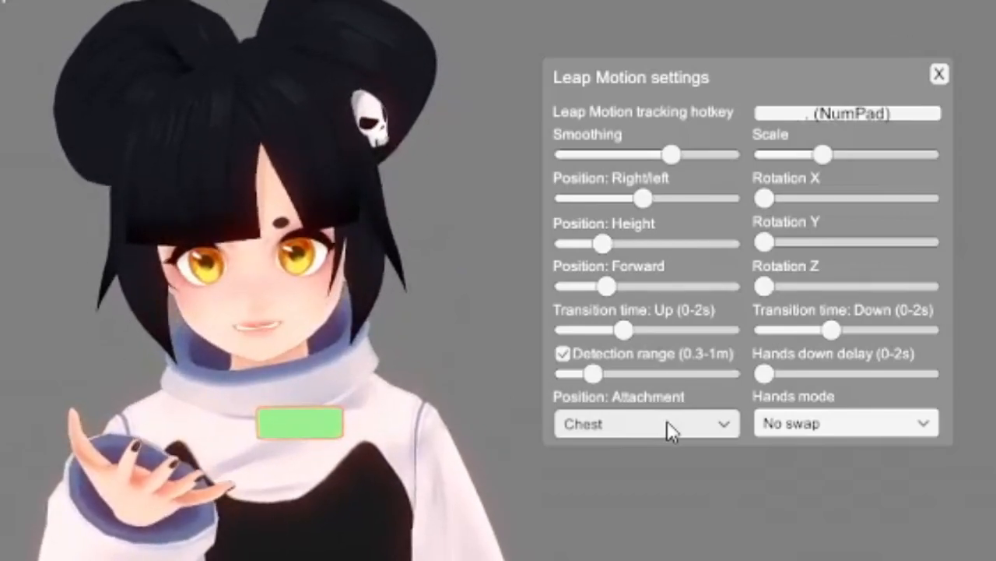
Step: Nudge the Leap Motion height and forward positions up slightly, keeping the Chest attachment, and lower the detection range a little
{"action": "left_click", "coordinate": [649, 428]}
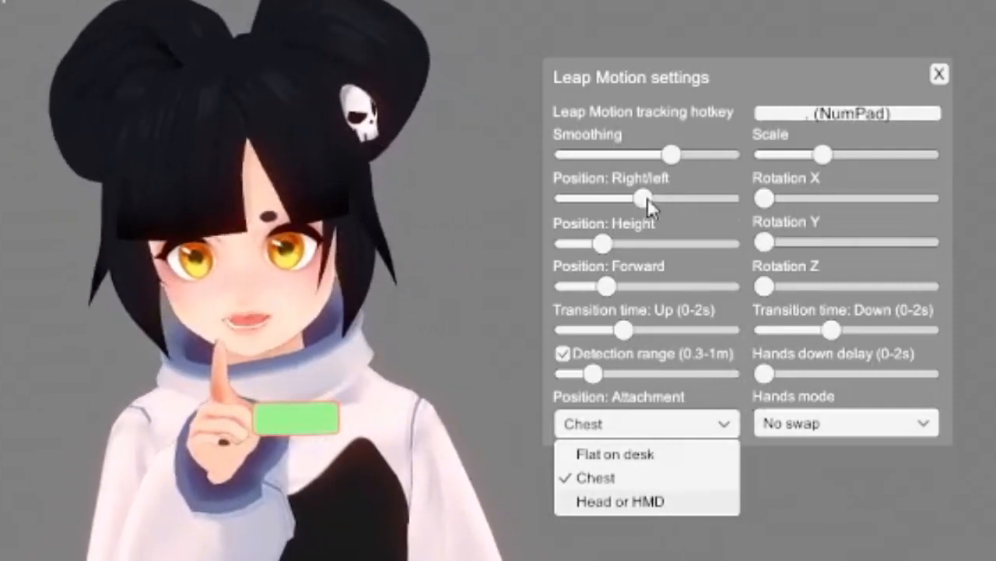
{"action": "left_click", "coordinate": [646, 198]}
{"action": "left_click_drag", "start_coordinate": [665, 199], "coordinate": [657, 274]}
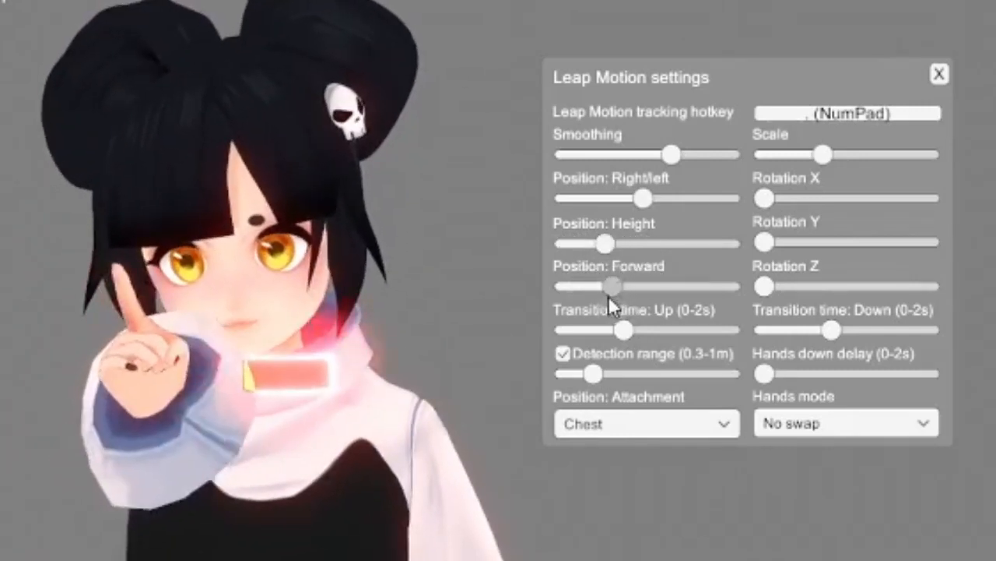
{"action": "left_click_drag", "start_coordinate": [646, 295], "coordinate": [612, 329]}
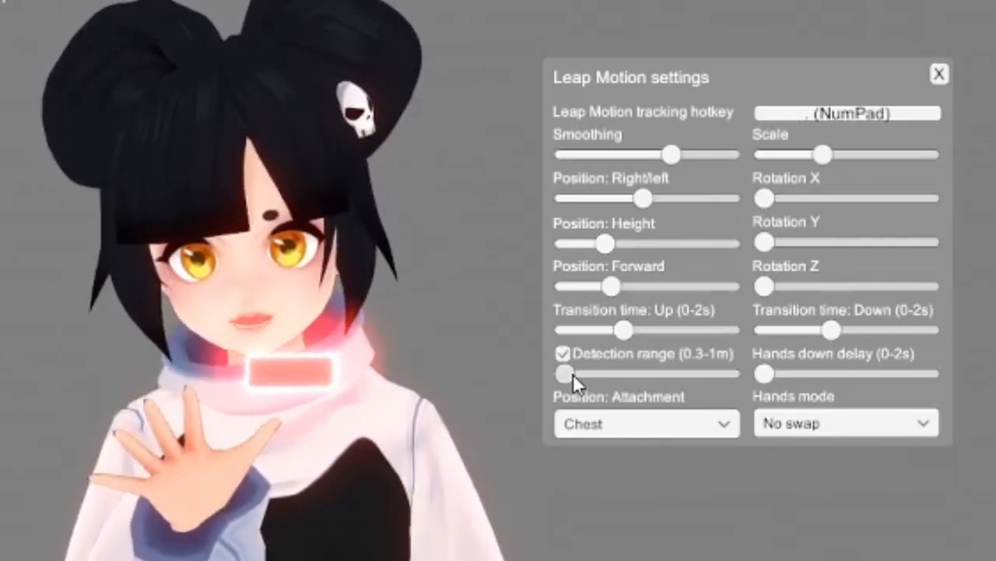
{"action": "left_click_drag", "start_coordinate": [573, 374], "coordinate": [729, 374]}
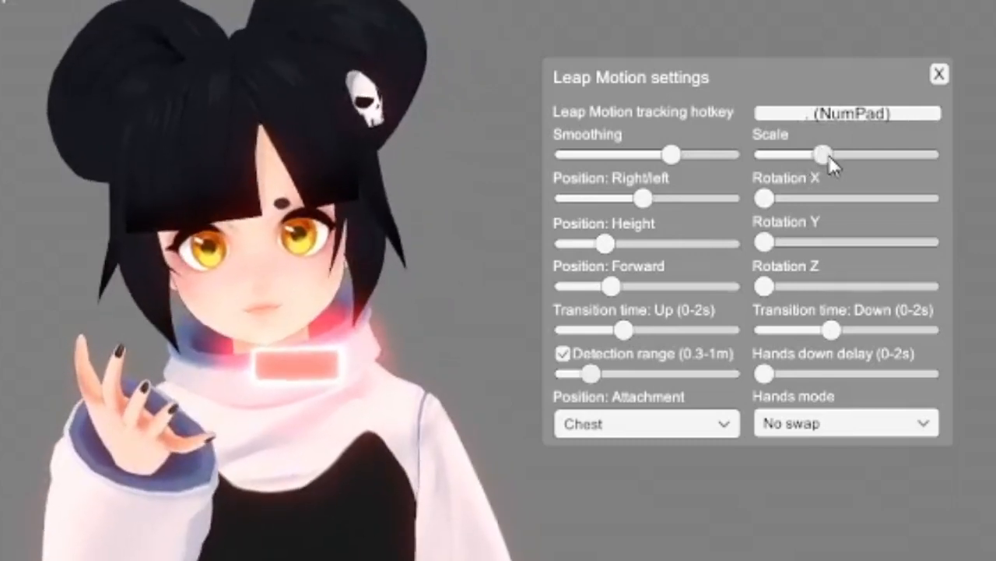
Step: Reduce the Leap Motion scale slightly and set Rotation Z to its maximum
{"action": "left_click_drag", "start_coordinate": [896, 179], "coordinate": [828, 192]}
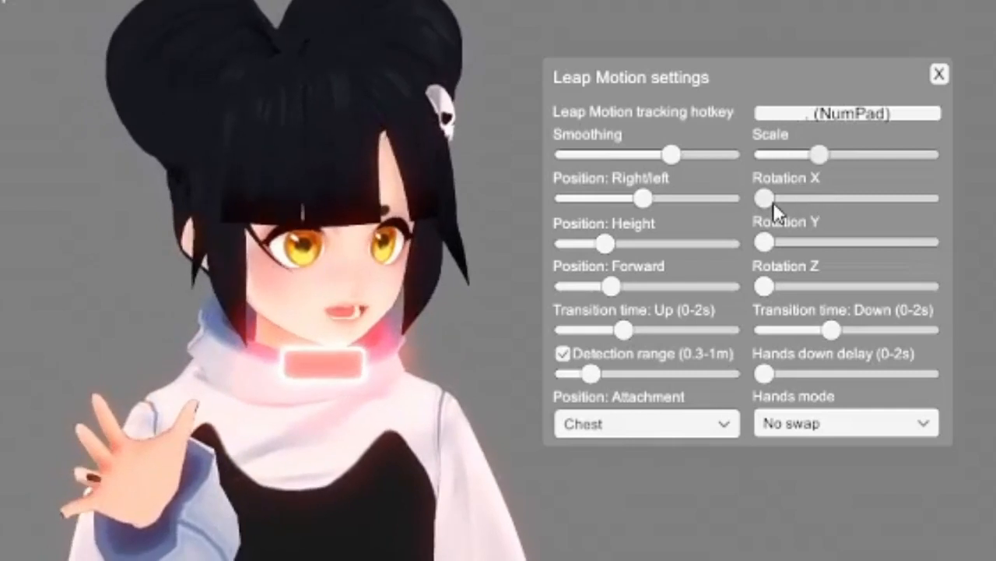
{"action": "left_click_drag", "start_coordinate": [767, 205], "coordinate": [702, 281]}
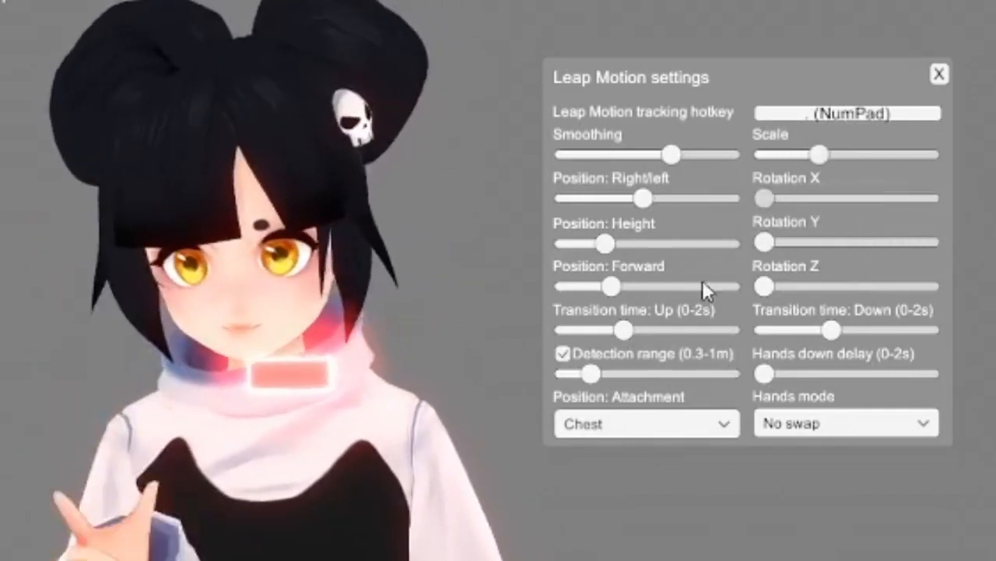
{"action": "left_click_drag", "start_coordinate": [765, 242], "coordinate": [957, 289]}
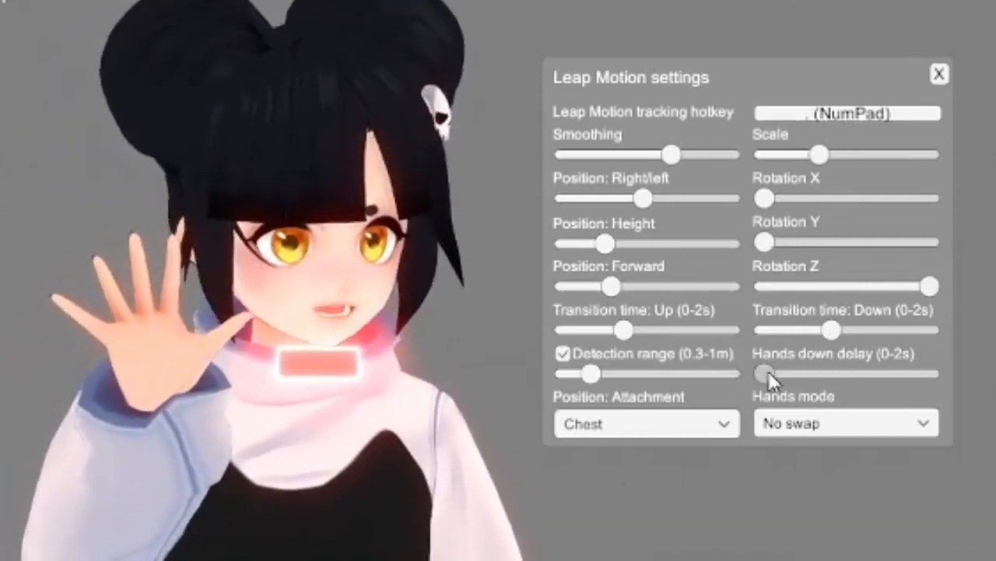
Step: Try the hands down delay at its maximum and return it to its minimum
{"action": "left_click_drag", "start_coordinate": [768, 371], "coordinate": [930, 373]}
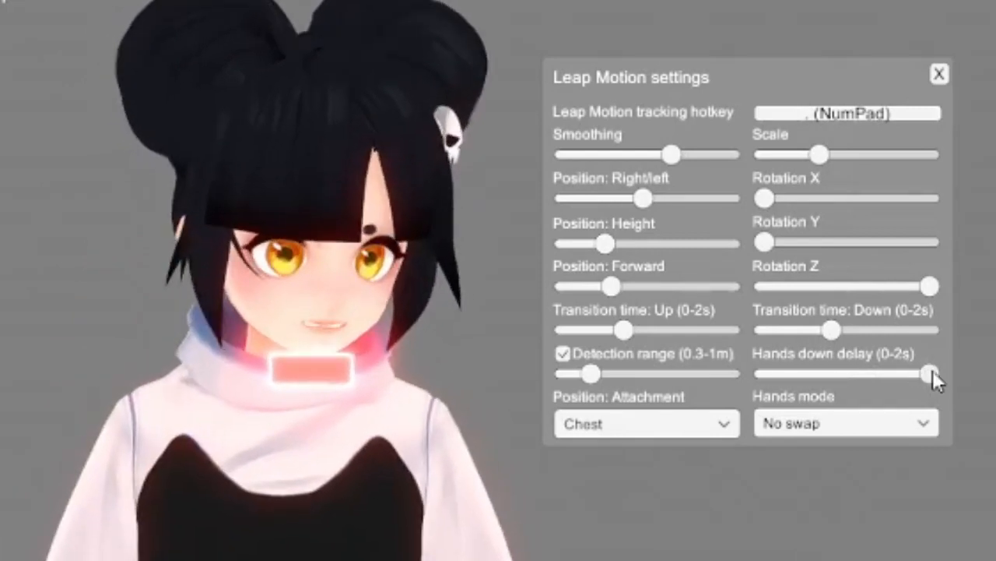
{"action": "left_click_drag", "start_coordinate": [933, 369], "coordinate": [718, 357]}
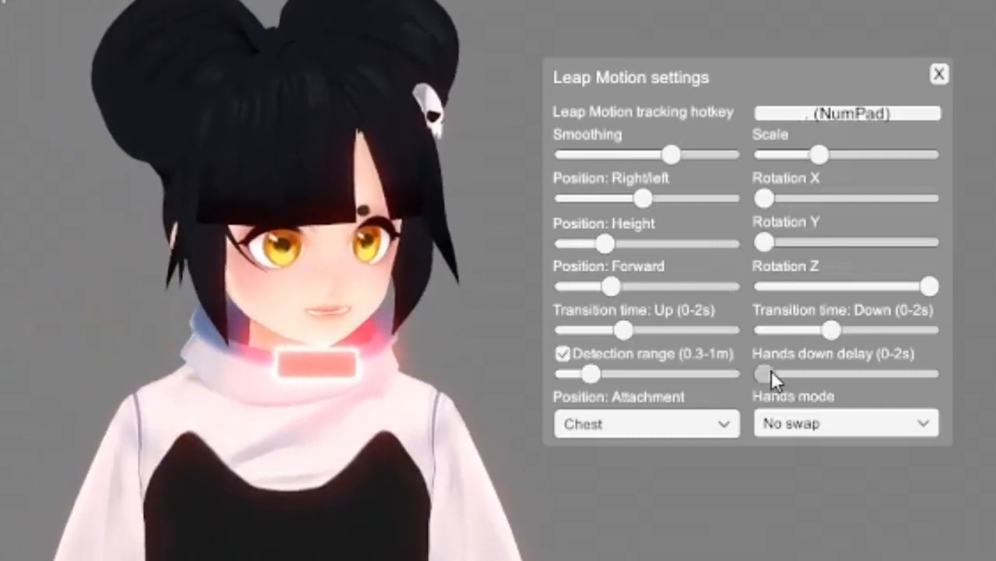
{"action": "left_click_drag", "start_coordinate": [772, 371], "coordinate": [850, 394]}
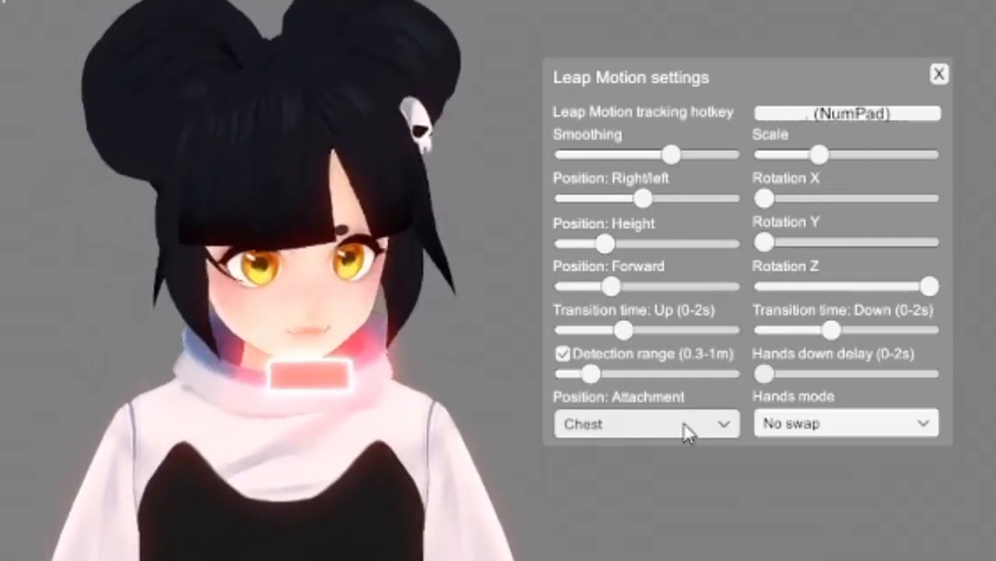
Step: Switch the Leap Motion attachment to Flat on desk and adjust its position, with the height at about mid-range
{"action": "left_click", "coordinate": [683, 427]}
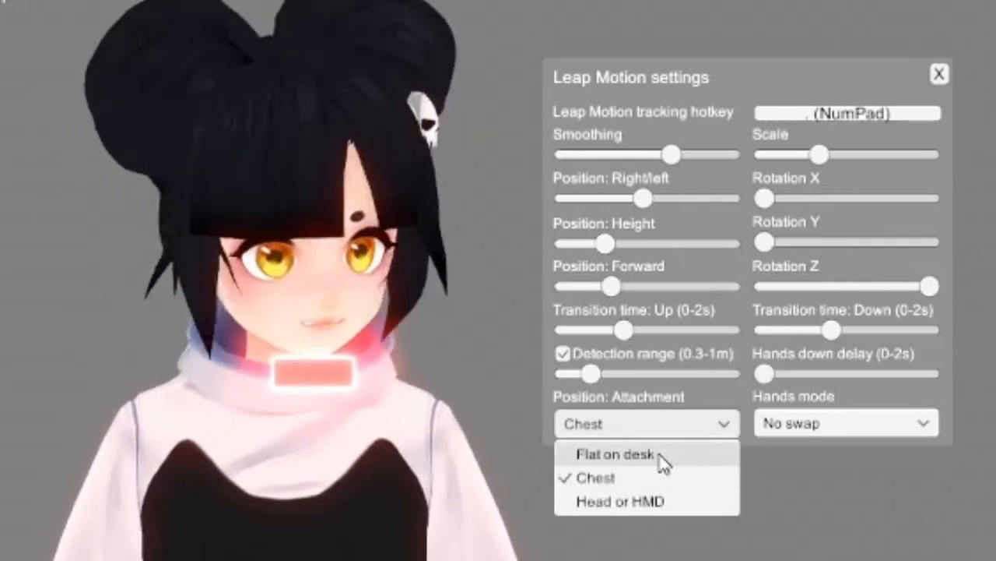
{"action": "left_click", "coordinate": [659, 454]}
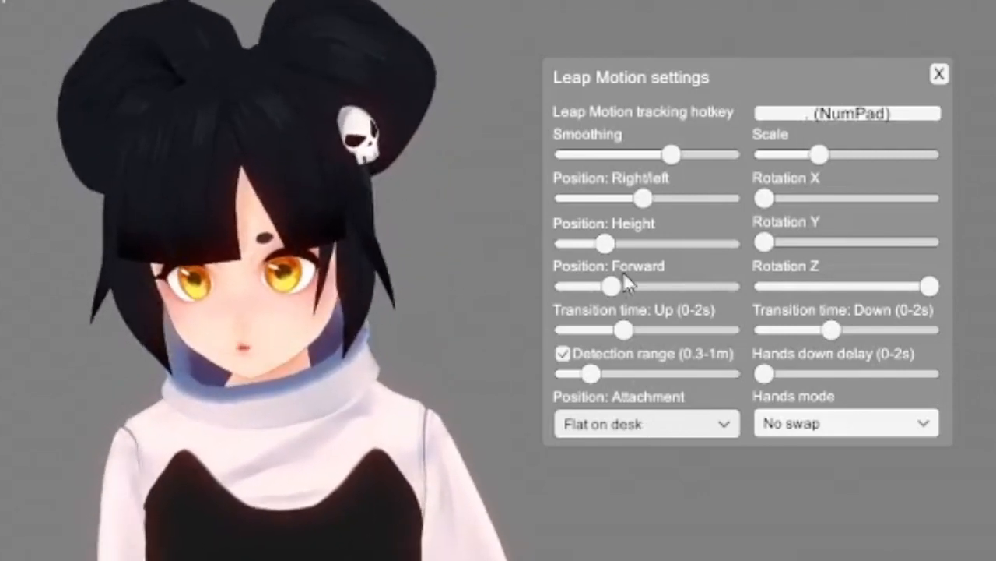
{"action": "left_click_drag", "start_coordinate": [606, 289], "coordinate": [611, 290]}
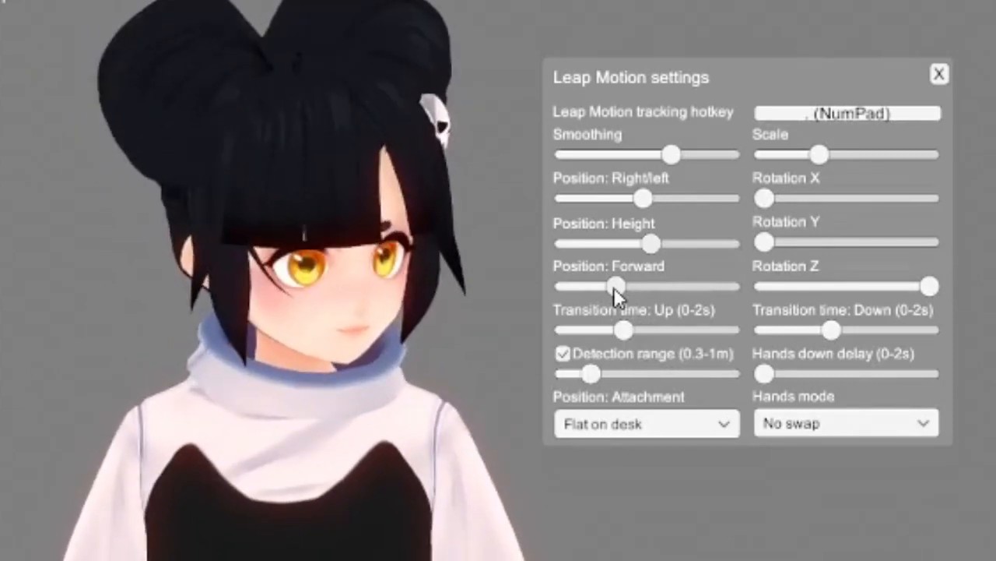
{"action": "mouse_move", "coordinate": [613, 288]}
{"action": "left_mouse_down"}
{"action": "mouse_move", "coordinate": [584, 292]}
{"action": "mouse_move", "coordinate": [596, 284]}
{"action": "left_mouse_up"}
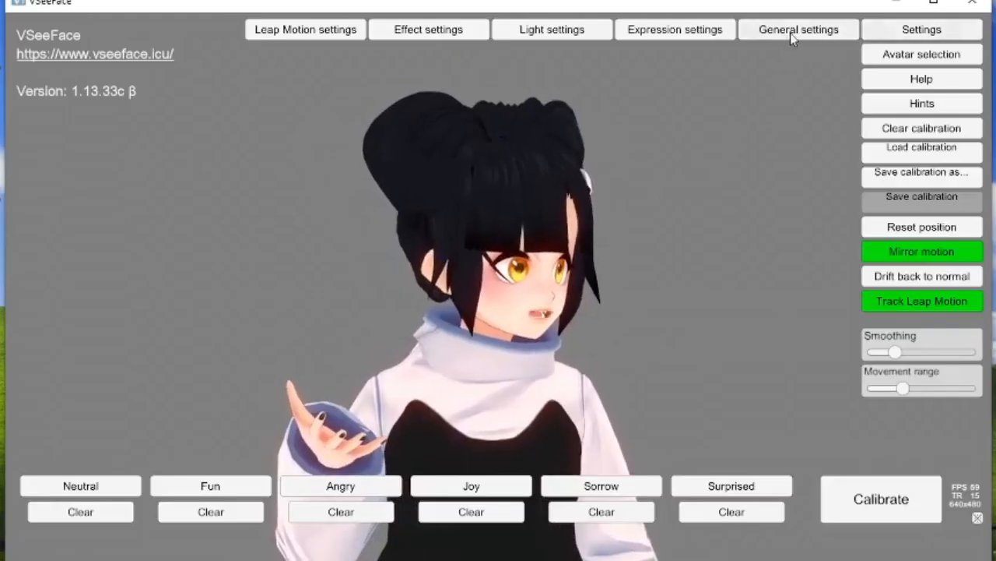
Step: Open the General settings and place their window beside the avatar
{"action": "left_click", "coordinate": [790, 33]}
{"action": "left_click_drag", "start_coordinate": [586, 123], "coordinate": [898, 123]}
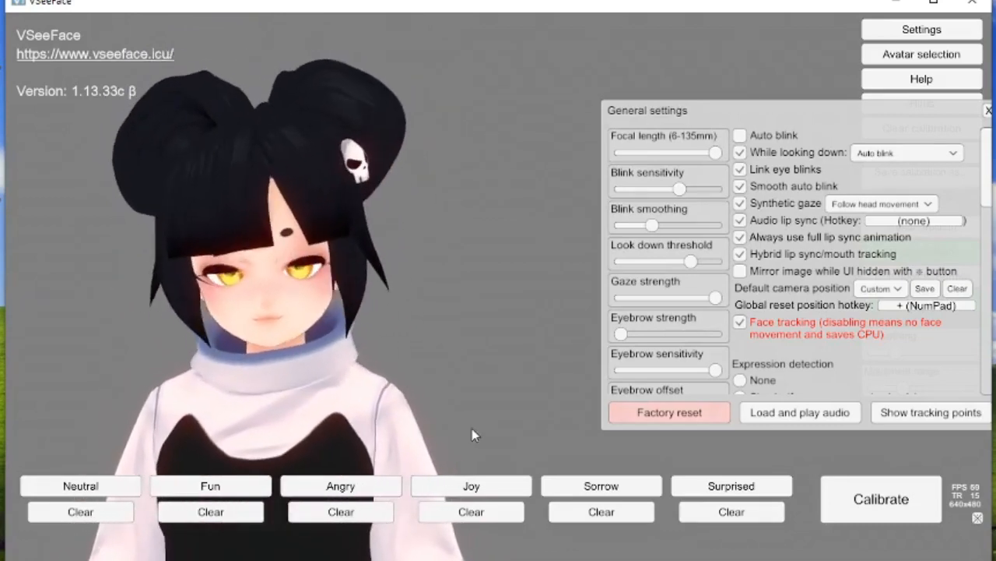
{"action": "left_click_drag", "start_coordinate": [831, 123], "coordinate": [677, 134]}
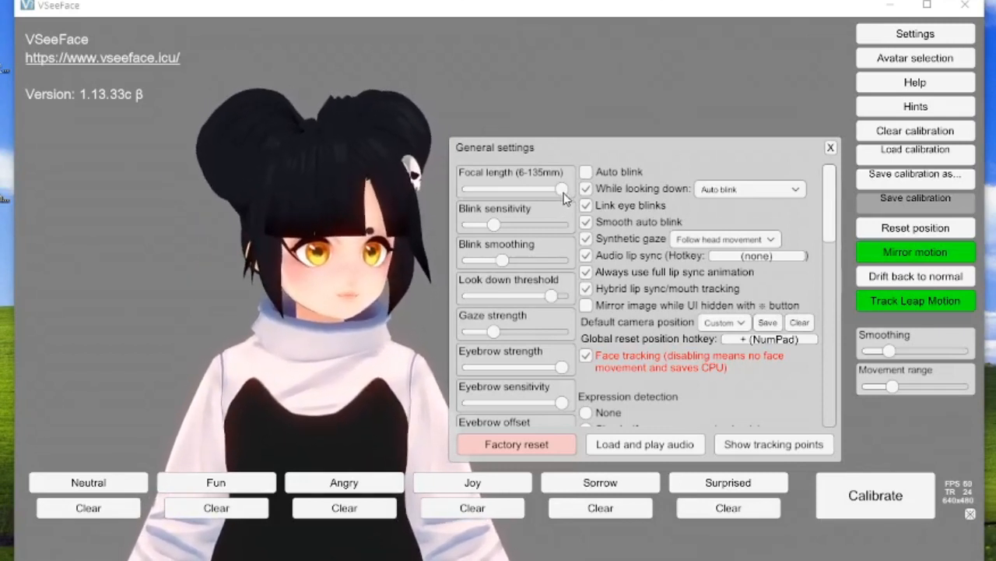
Step: Try the focal length at its minimum and return it to its maximum
{"action": "left_click_drag", "start_coordinate": [560, 193], "coordinate": [463, 204]}
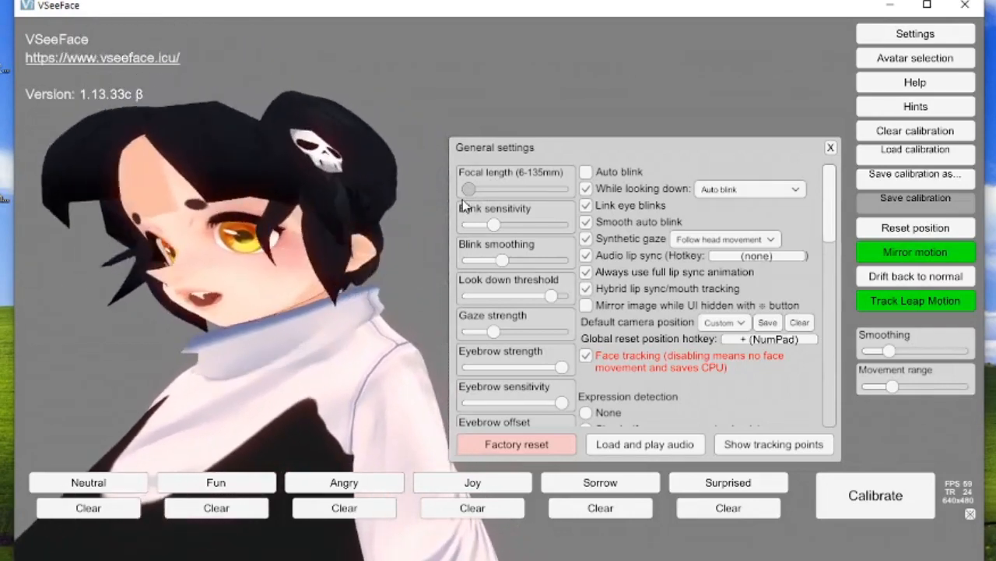
{"action": "left_click_drag", "start_coordinate": [468, 189], "coordinate": [565, 192]}
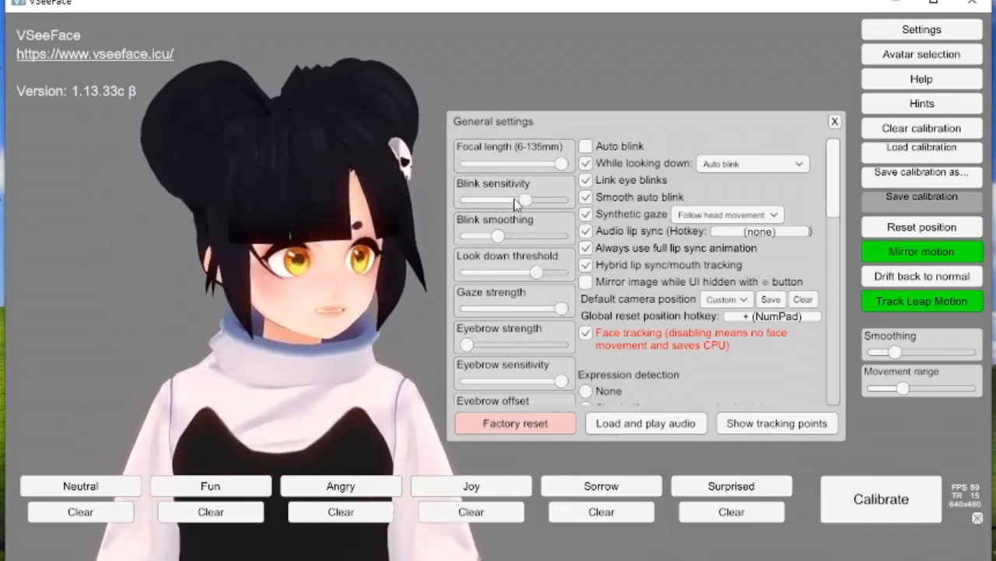
{"action": "scroll", "coordinate": [533, 270], "scroll_direction": "down", "scroll_amount": 3}
{"action": "scroll", "coordinate": [533, 269], "scroll_direction": "up", "scroll_amount": 3}
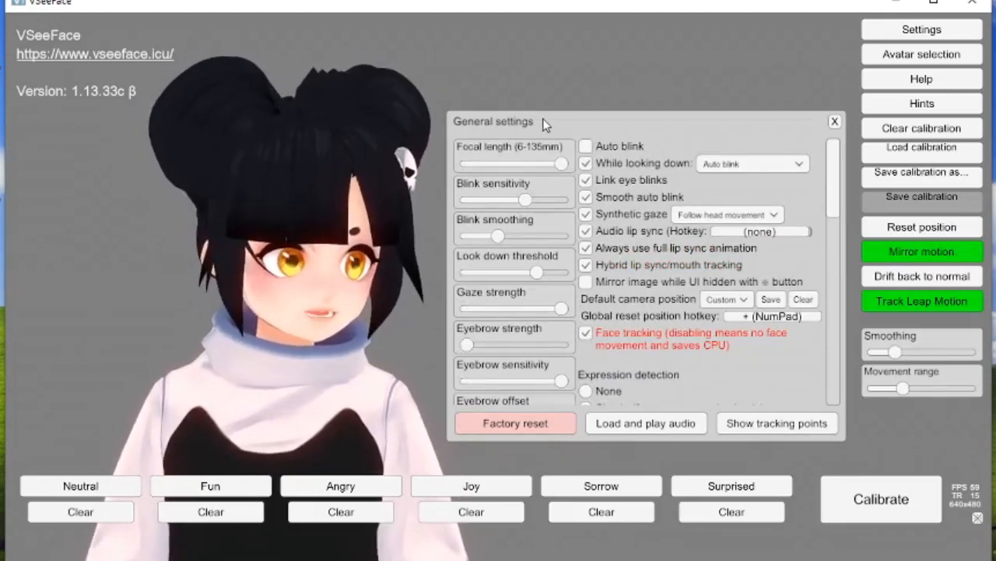
Step: Shift the General settings window slightly and raise the blink sensitivity to near its upper end
{"action": "left_click_drag", "start_coordinate": [544, 118], "coordinate": [564, 104]}
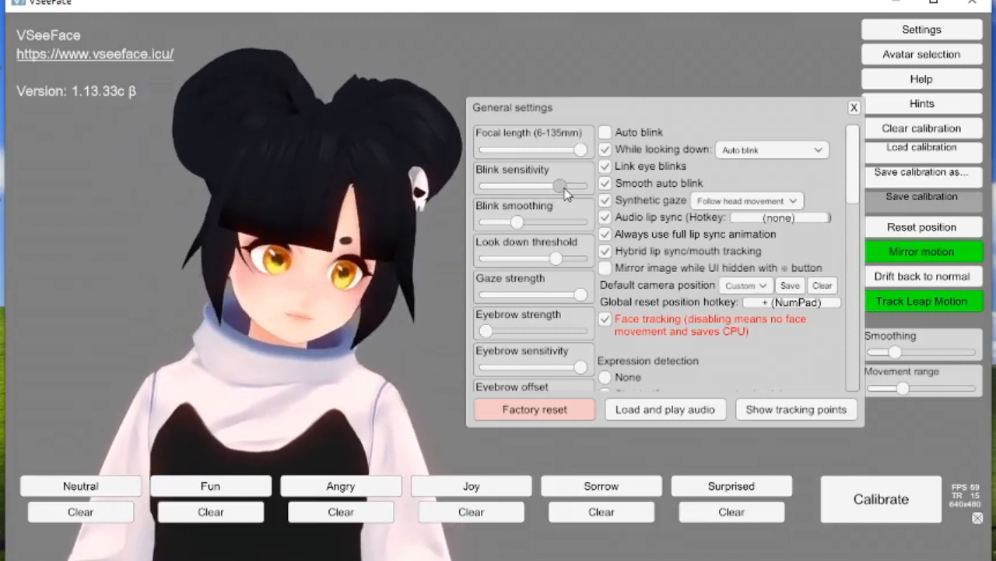
{"action": "left_click_drag", "start_coordinate": [563, 188], "coordinate": [518, 207]}
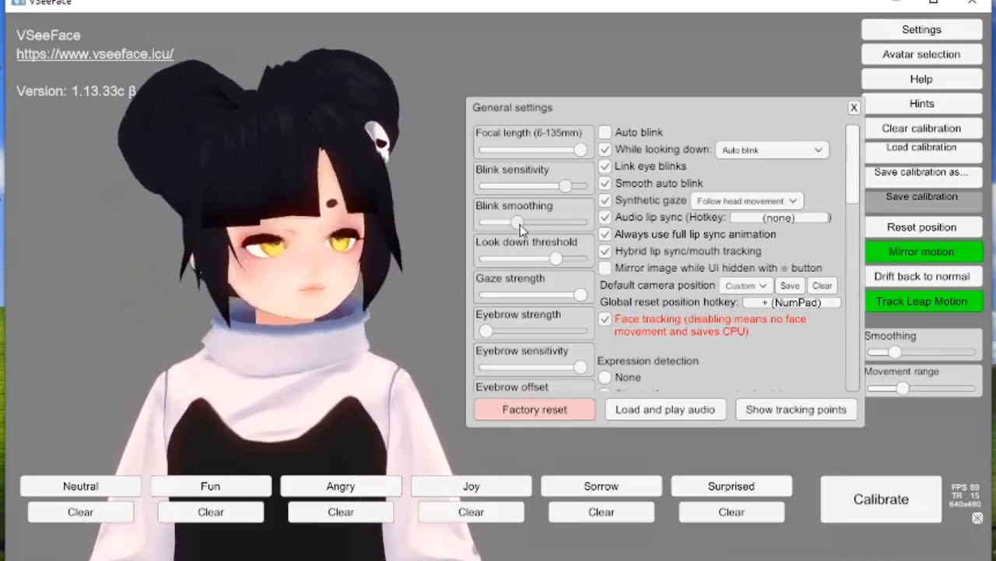
Step: Try a higher blink smoothing and the looking-down blink option switched off, and restore both settings
{"action": "left_click_drag", "start_coordinate": [520, 224], "coordinate": [556, 216]}
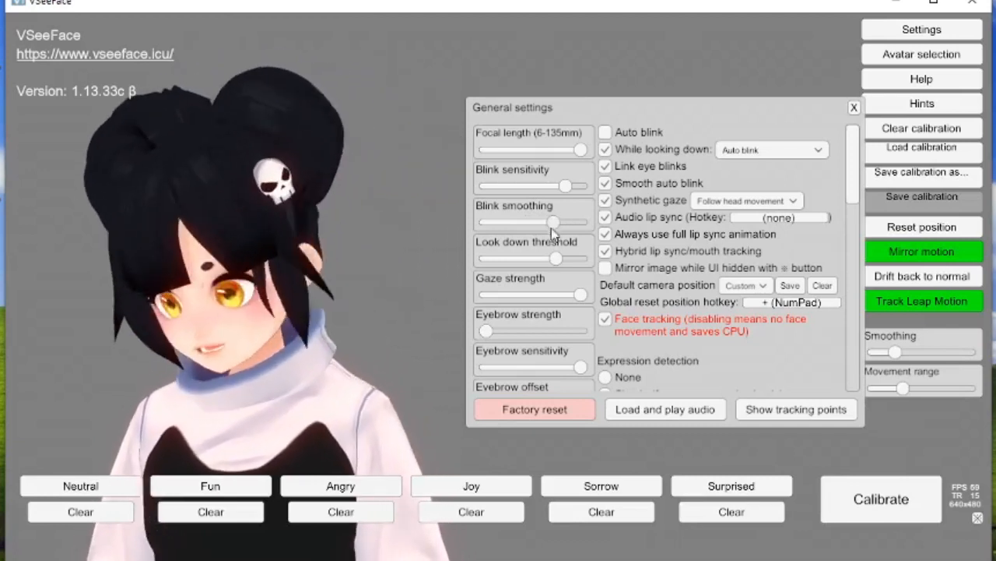
{"action": "left_click_drag", "start_coordinate": [553, 223], "coordinate": [520, 225]}
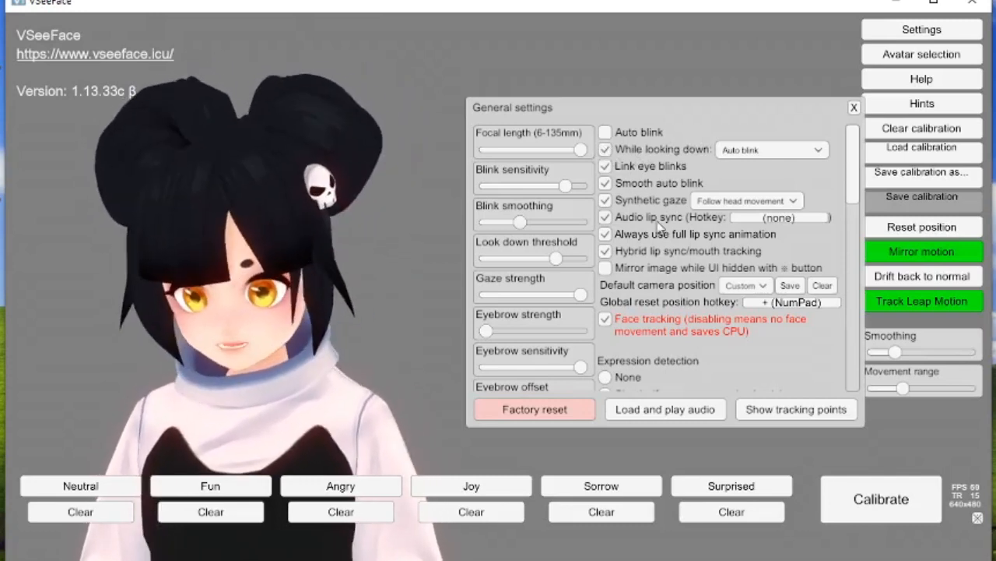
{"action": "left_click", "coordinate": [606, 150]}
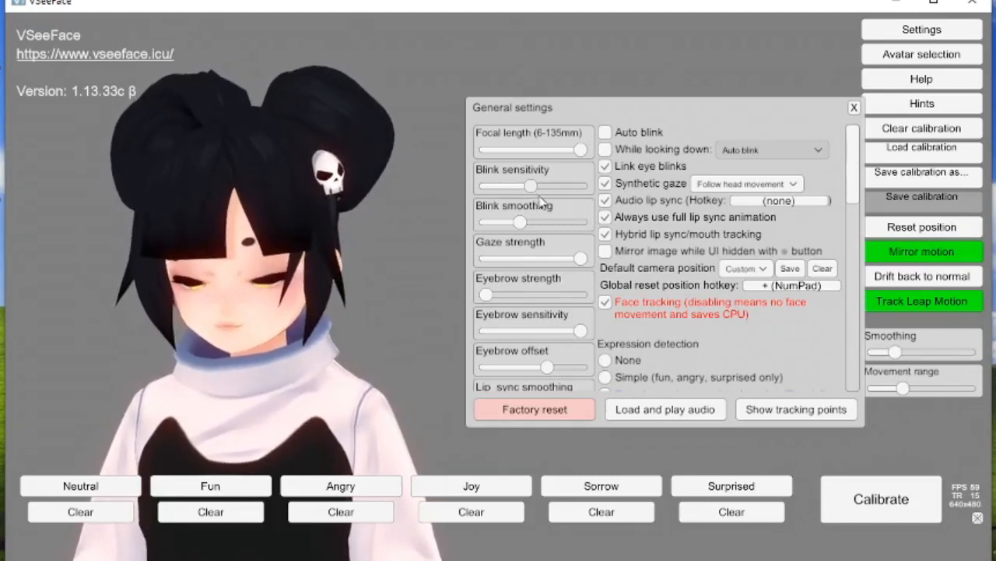
{"action": "left_click", "coordinate": [605, 150]}
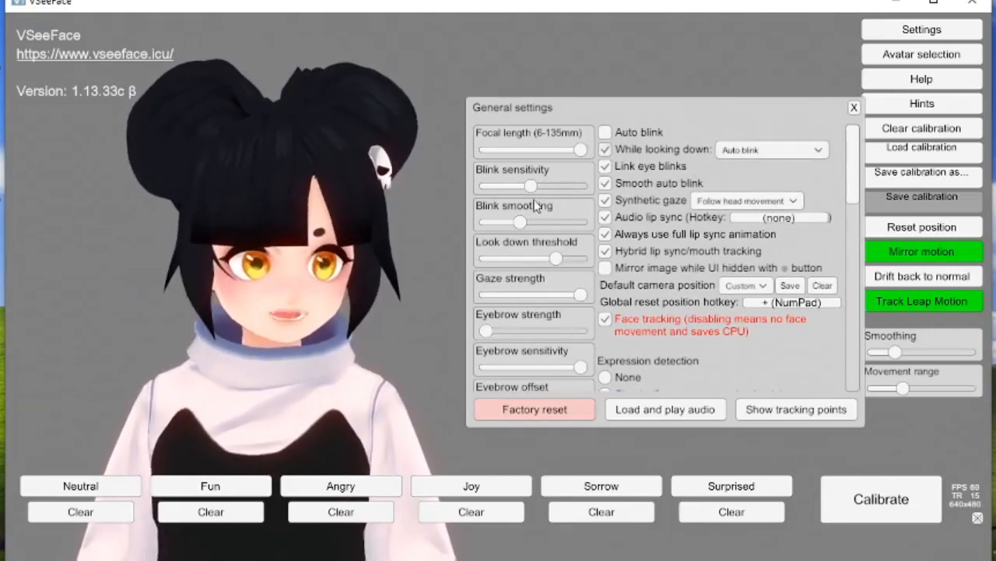
Step: Set the blink sensitivity to about three quarters of its range and the look down threshold slightly below that
{"action": "left_click_drag", "start_coordinate": [531, 186], "coordinate": [556, 186]}
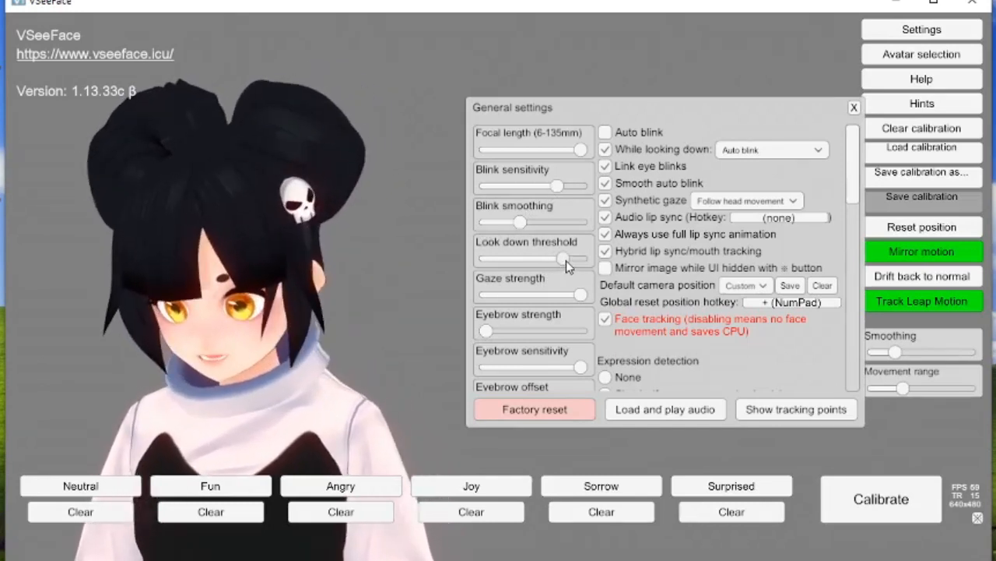
{"action": "left_click_drag", "start_coordinate": [561, 261], "coordinate": [545, 276]}
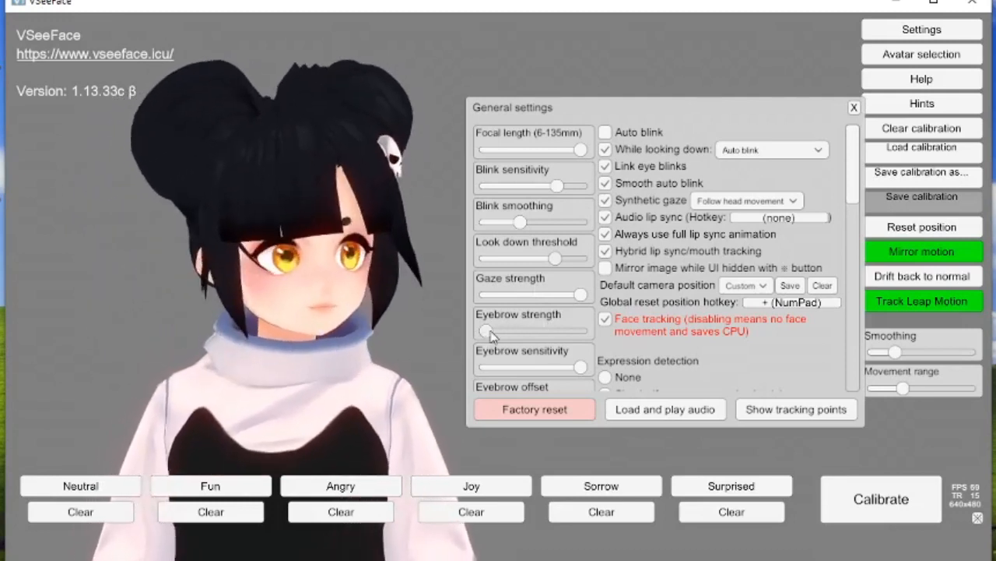
Step: Raise the eyebrow strength to its maximum and set the eyebrow offset slightly below mid-range
{"action": "left_click_drag", "start_coordinate": [491, 333], "coordinate": [577, 330]}
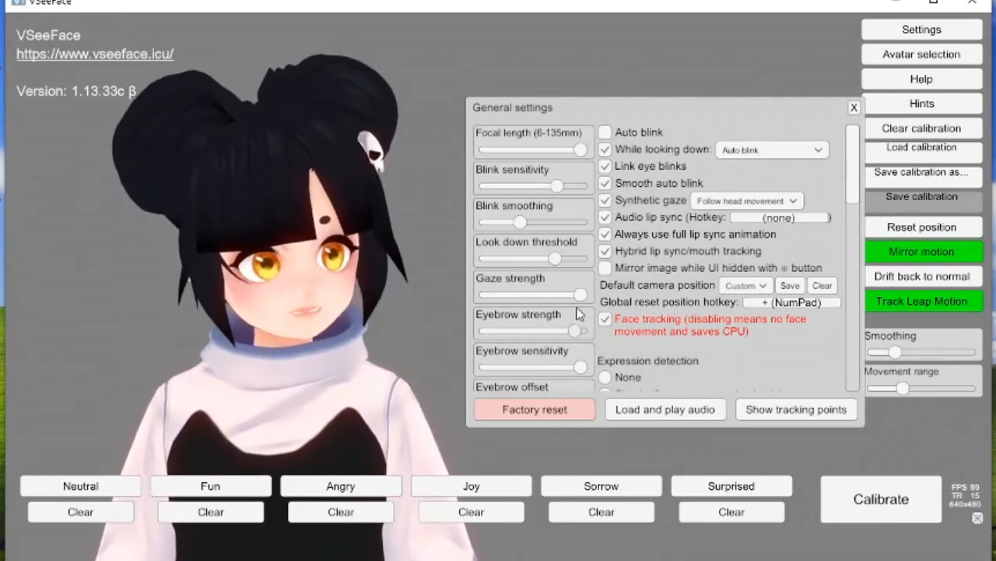
{"action": "scroll", "coordinate": [579, 313], "scroll_direction": "down", "scroll_amount": 2}
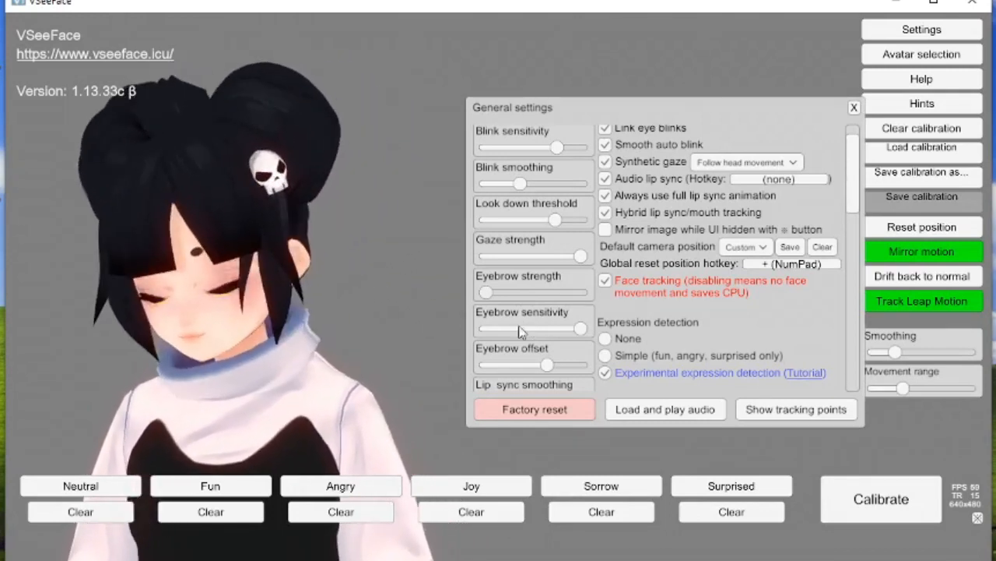
{"action": "left_click_drag", "start_coordinate": [547, 366], "coordinate": [638, 360]}
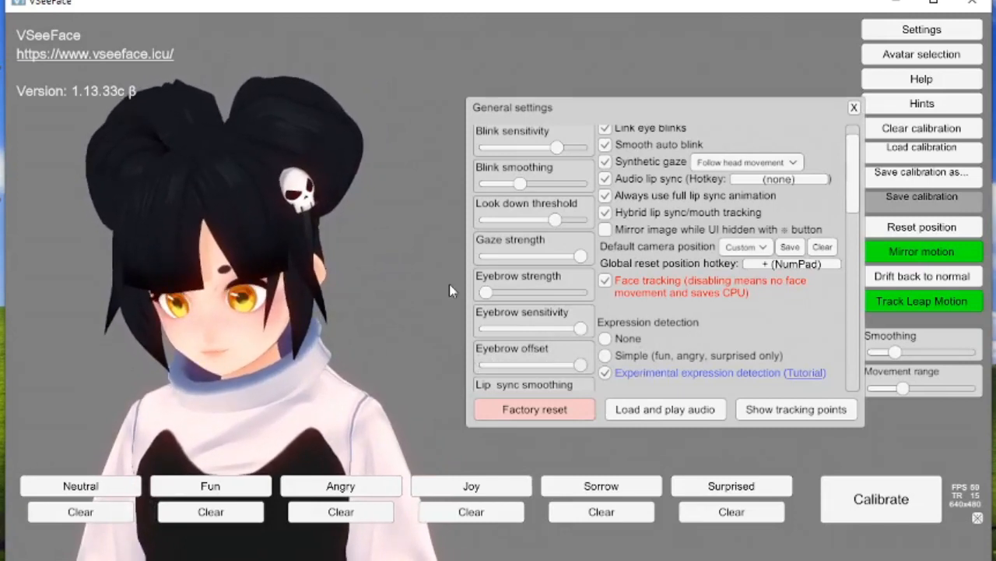
{"action": "left_click_drag", "start_coordinate": [483, 295], "coordinate": [672, 320]}
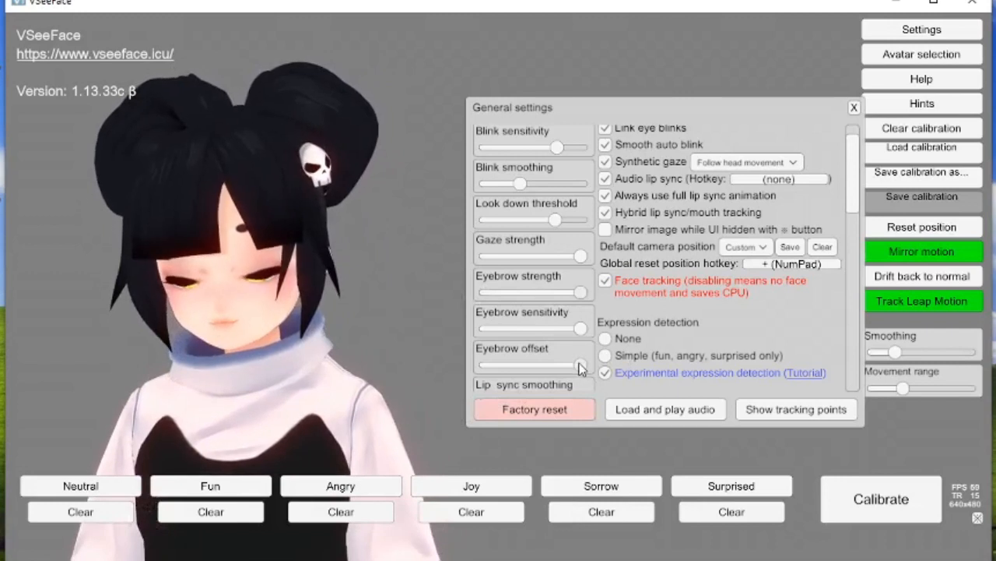
{"action": "left_click_drag", "start_coordinate": [579, 363], "coordinate": [525, 300]}
Step: Raise the mouth sensitivity to near its maximum, and try mouth size reduction at about mid-range before returning it near its low end
{"action": "scroll", "coordinate": [519, 291], "scroll_direction": "down", "scroll_amount": 2}
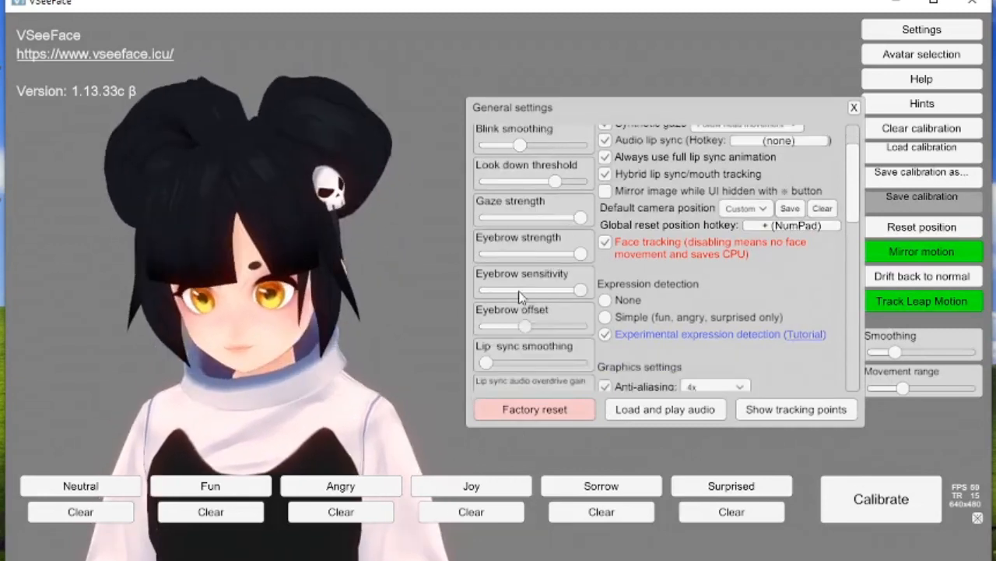
{"action": "scroll", "coordinate": [520, 295], "scroll_direction": "down", "scroll_amount": 2}
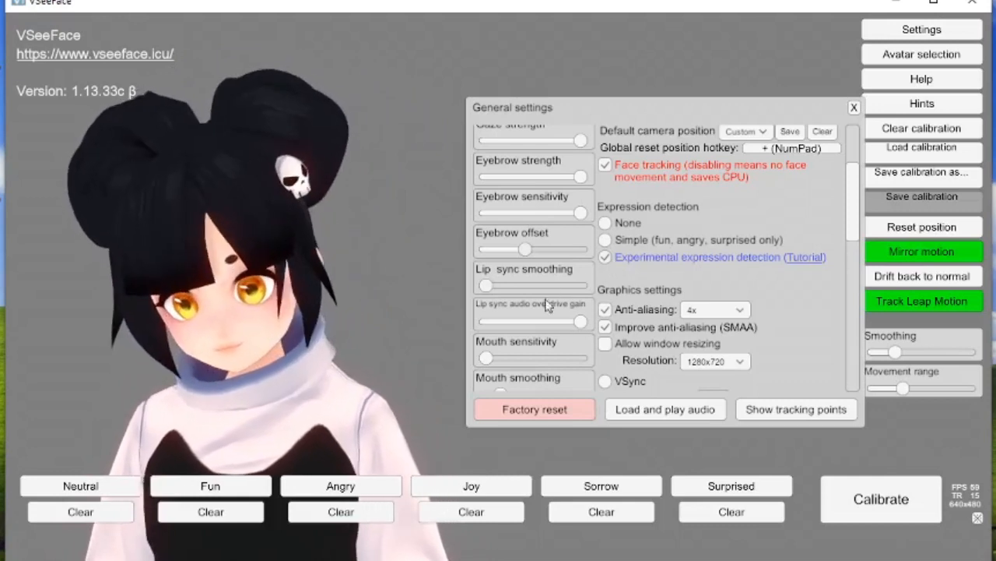
{"action": "mouse_move", "coordinate": [583, 327]}
{"action": "left_mouse_down"}
{"action": "mouse_move", "coordinate": [556, 327]}
{"action": "mouse_move", "coordinate": [585, 329]}
{"action": "left_mouse_up"}
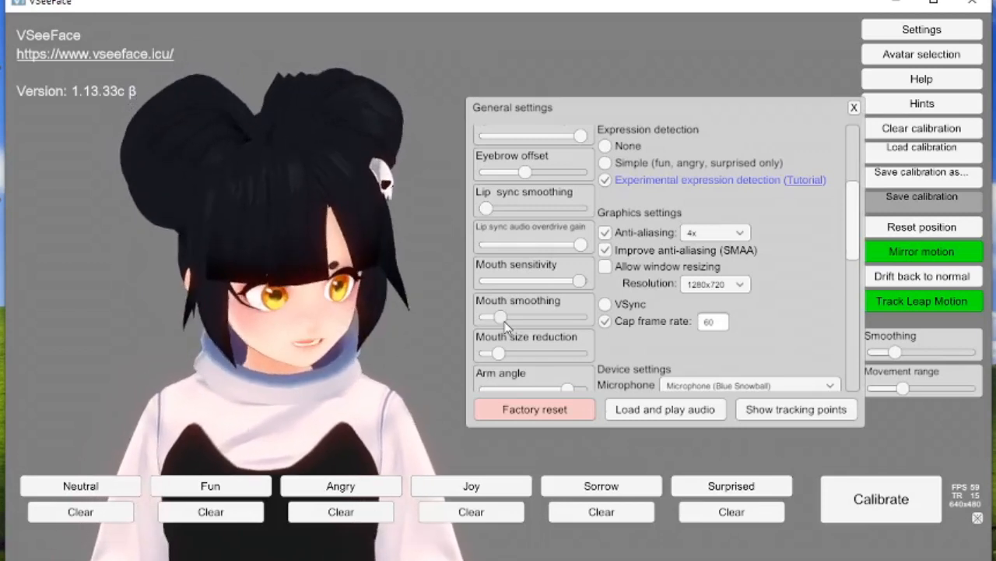
{"action": "scroll", "coordinate": [505, 326], "scroll_direction": "down", "scroll_amount": 1}
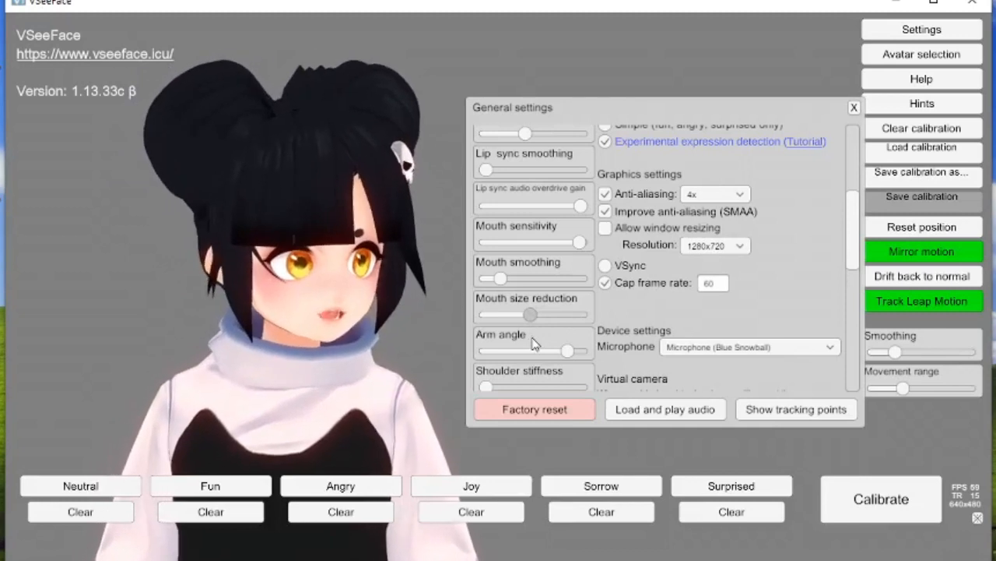
{"action": "left_click_drag", "start_coordinate": [534, 344], "coordinate": [513, 337]}
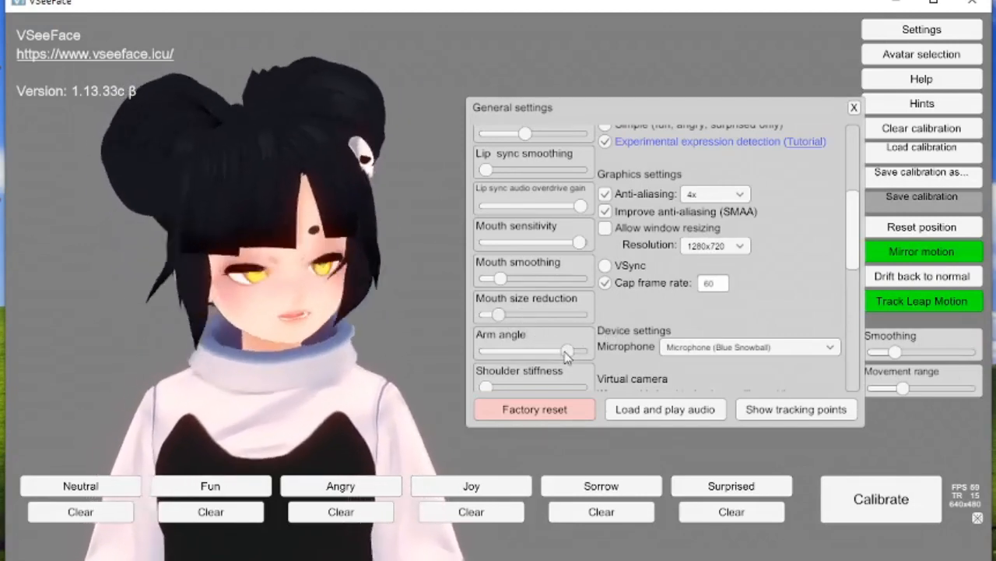
Step: Try the arm angle at its maximum and return it to about 85% of its range
{"action": "left_click_drag", "start_coordinate": [568, 350], "coordinate": [565, 376]}
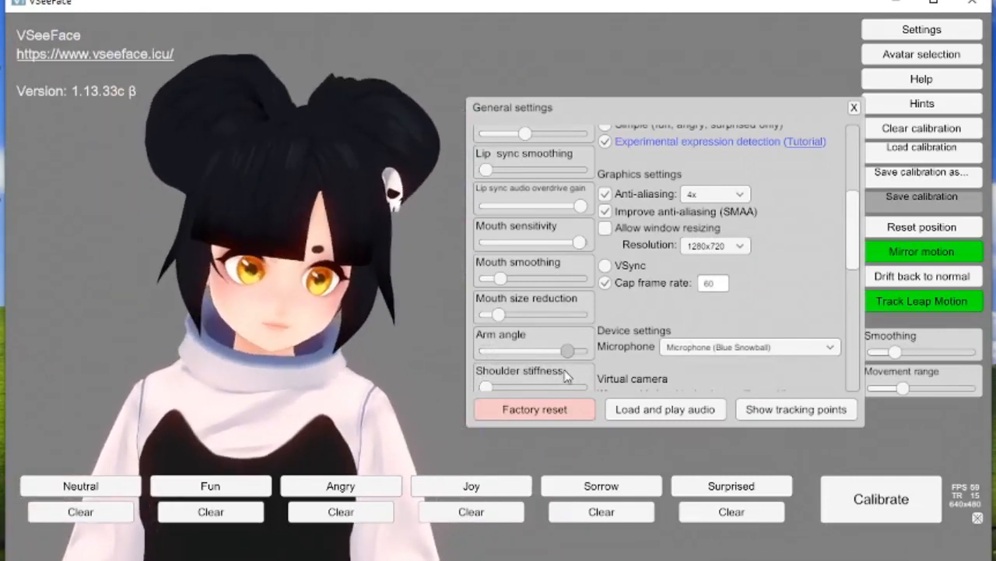
{"action": "left_click_drag", "start_coordinate": [566, 376], "coordinate": [668, 356]}
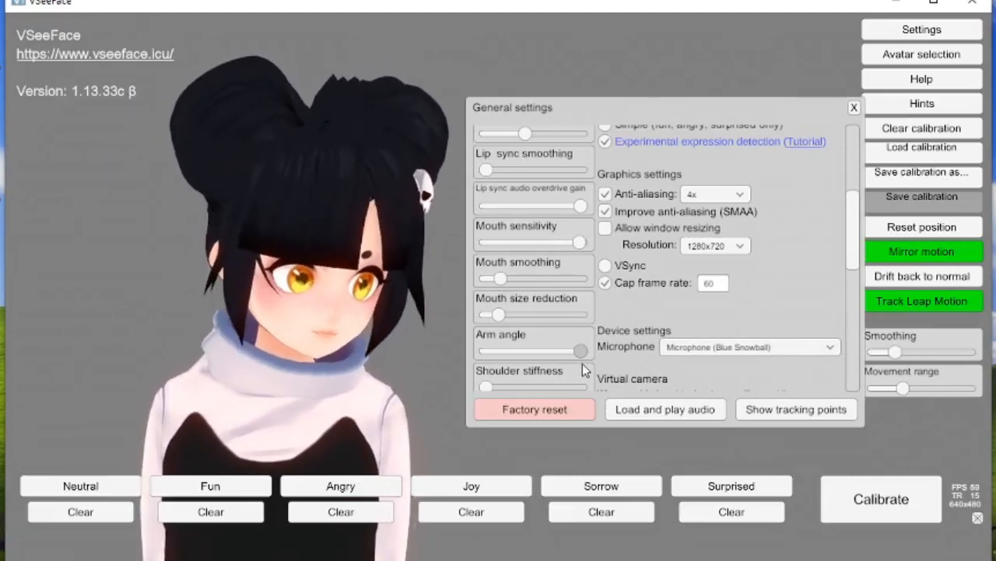
{"action": "left_click_drag", "start_coordinate": [559, 361], "coordinate": [576, 355]}
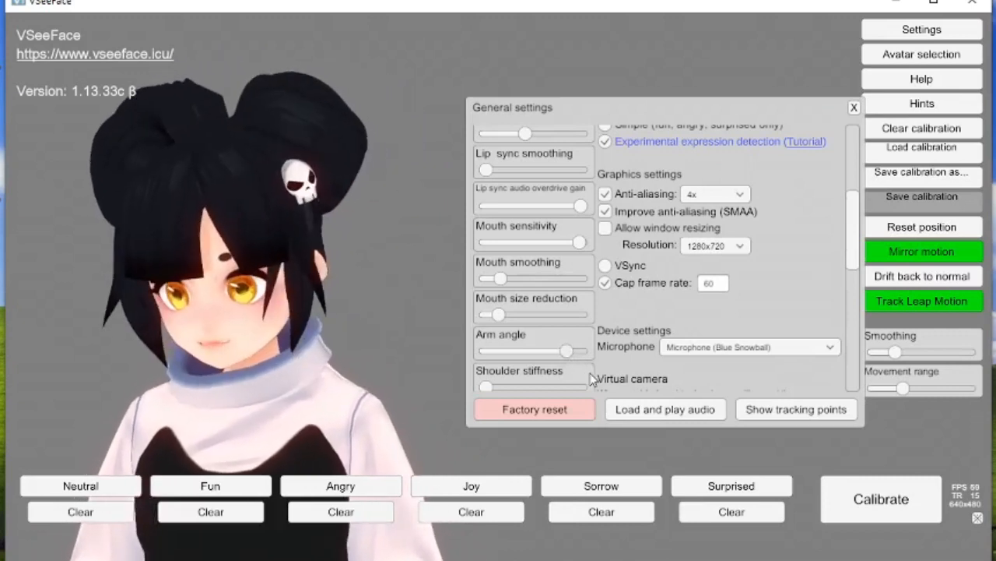
Step: Try the shoulder stiffness at its maximum and return it to its minimum
{"action": "scroll", "coordinate": [606, 295], "scroll_direction": "down", "scroll_amount": 2}
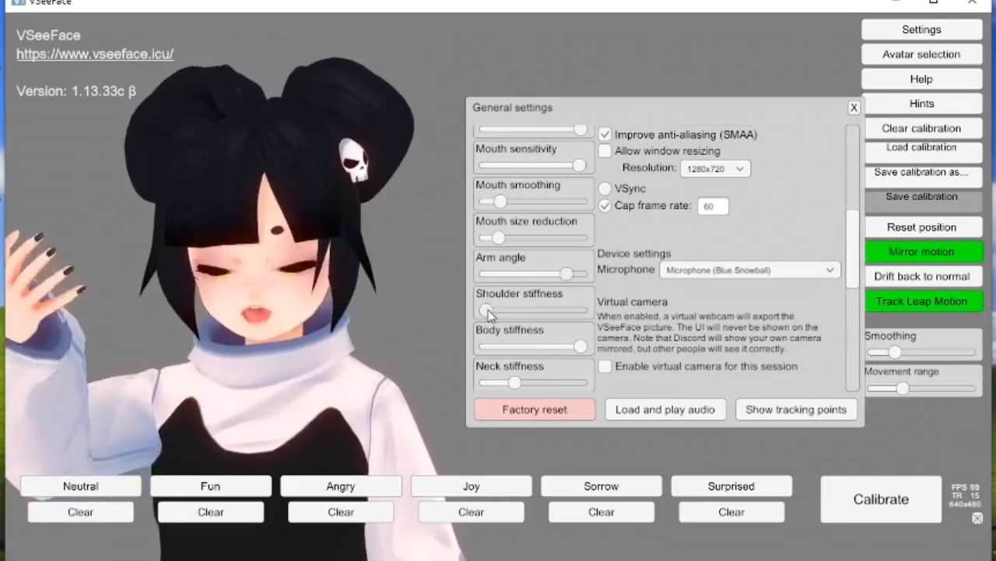
{"action": "left_click_drag", "start_coordinate": [486, 310], "coordinate": [592, 312]}
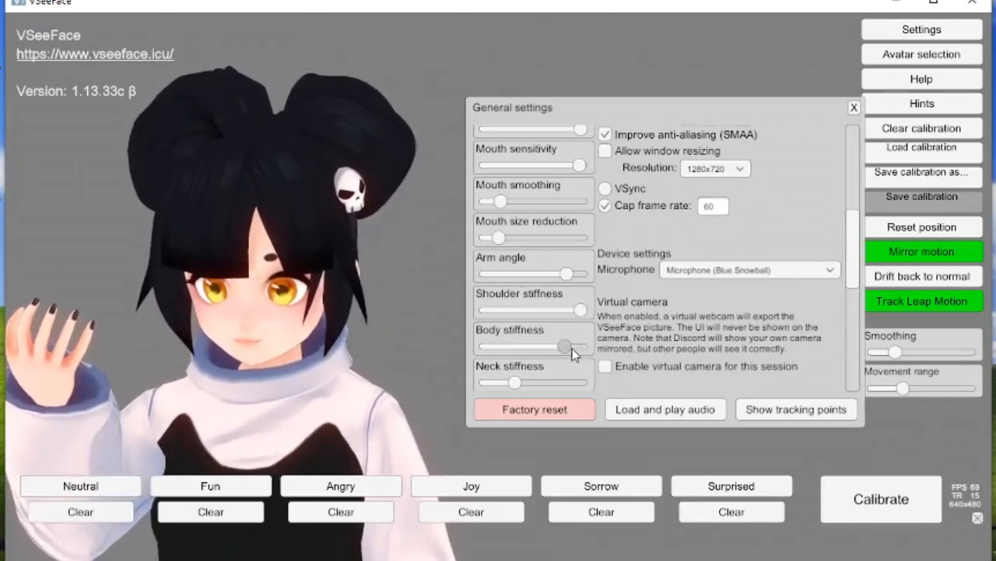
{"action": "left_click_drag", "start_coordinate": [581, 310], "coordinate": [504, 310]}
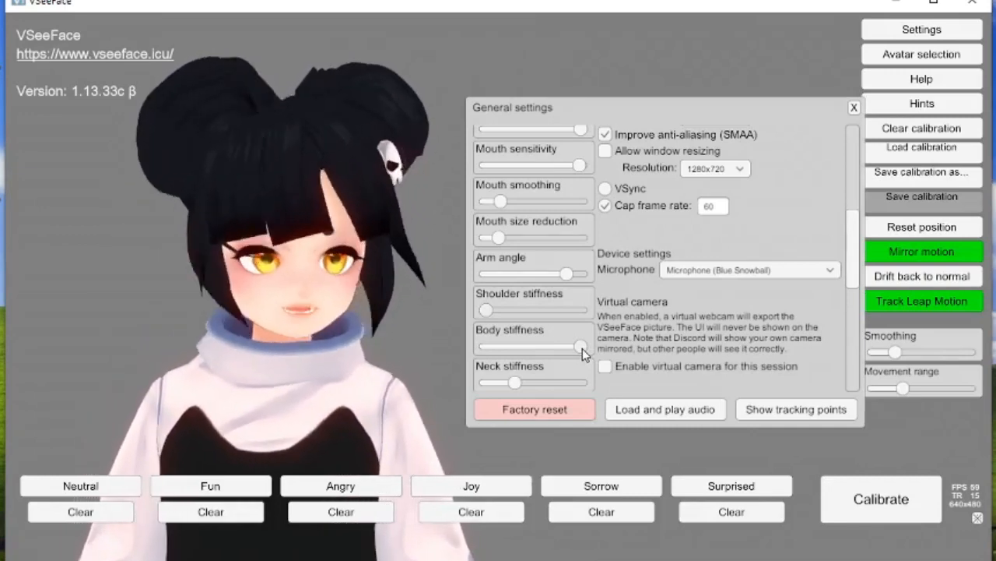
Step: Try the body stiffness at its minimum and at about one third, and return it to its maximum
{"action": "left_click_drag", "start_coordinate": [583, 348], "coordinate": [412, 339]}
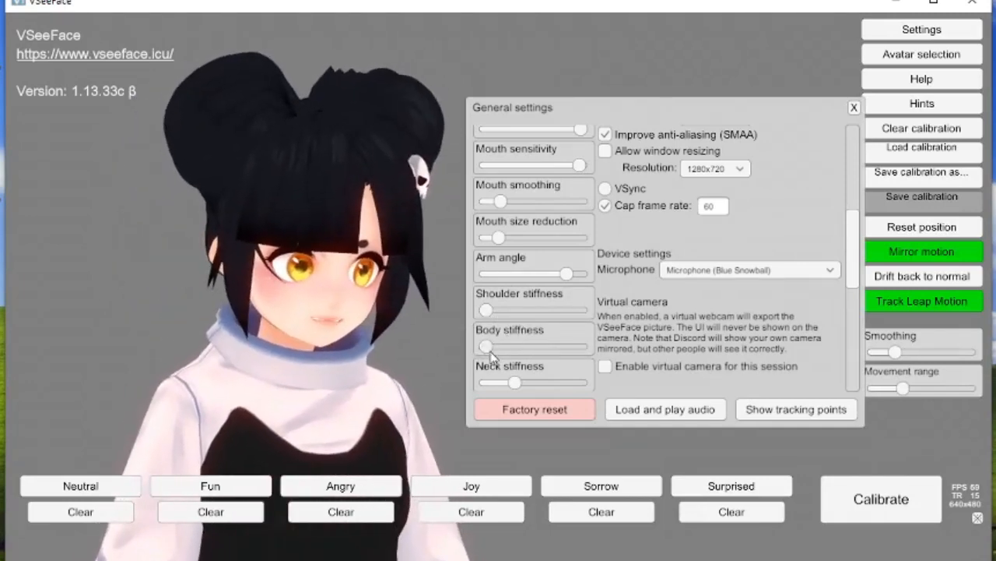
{"action": "left_click_drag", "start_coordinate": [486, 347], "coordinate": [521, 344]}
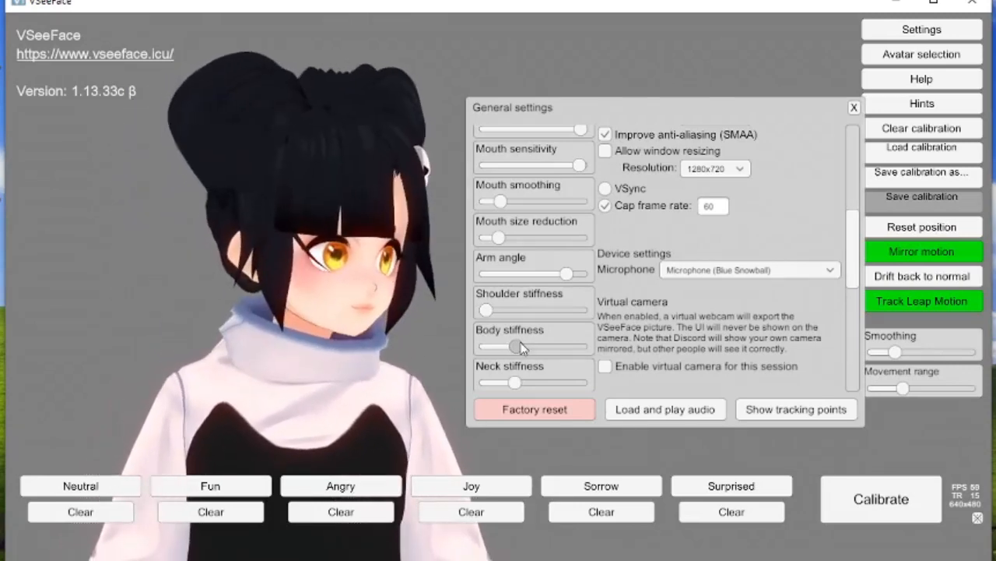
{"action": "left_click_drag", "start_coordinate": [521, 341], "coordinate": [557, 340]}
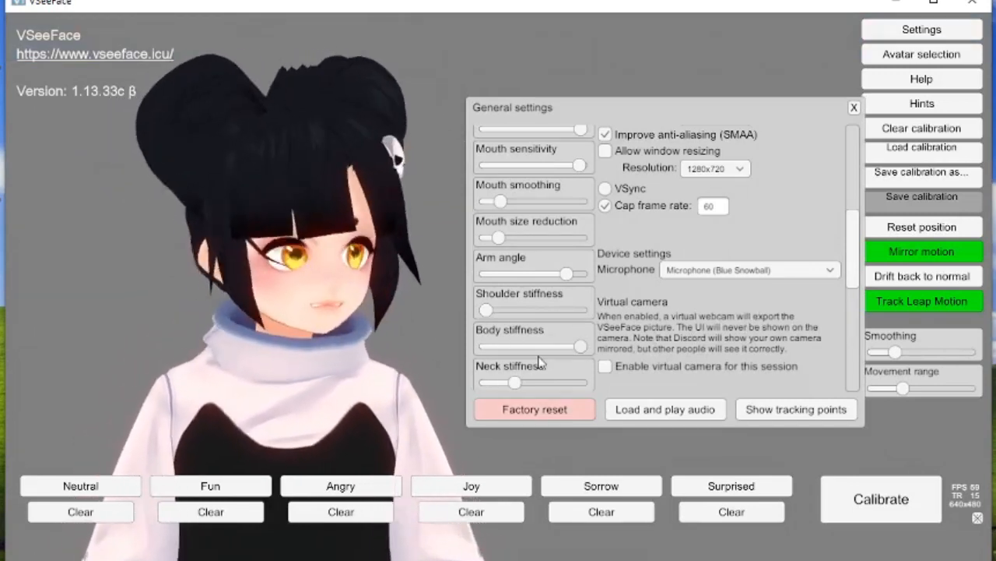
Step: Try the neck stiffness at its minimum and set it to about one fifth of its range
{"action": "scroll", "coordinate": [543, 359], "scroll_direction": "down", "scroll_amount": 2}
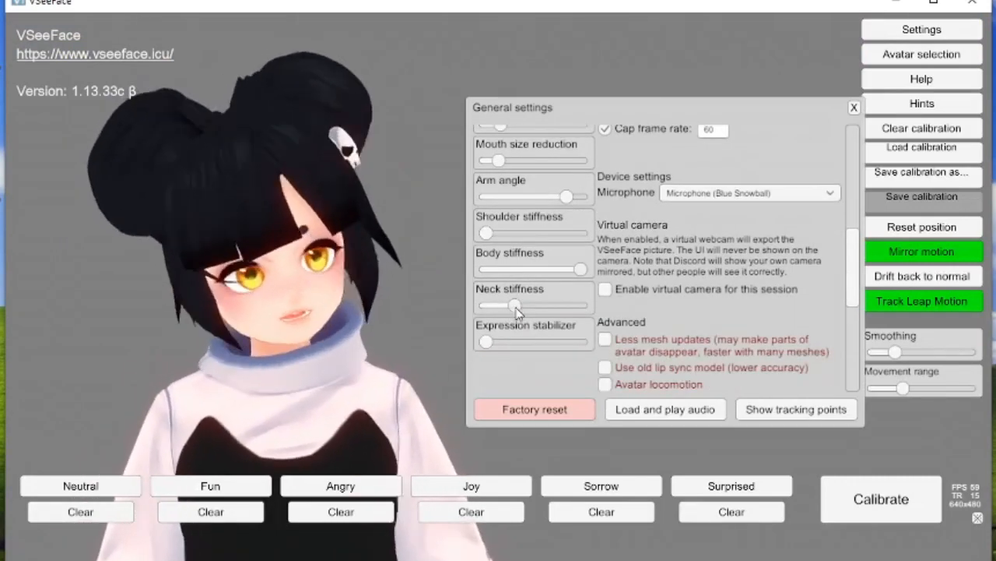
{"action": "left_click_drag", "start_coordinate": [515, 306], "coordinate": [442, 320]}
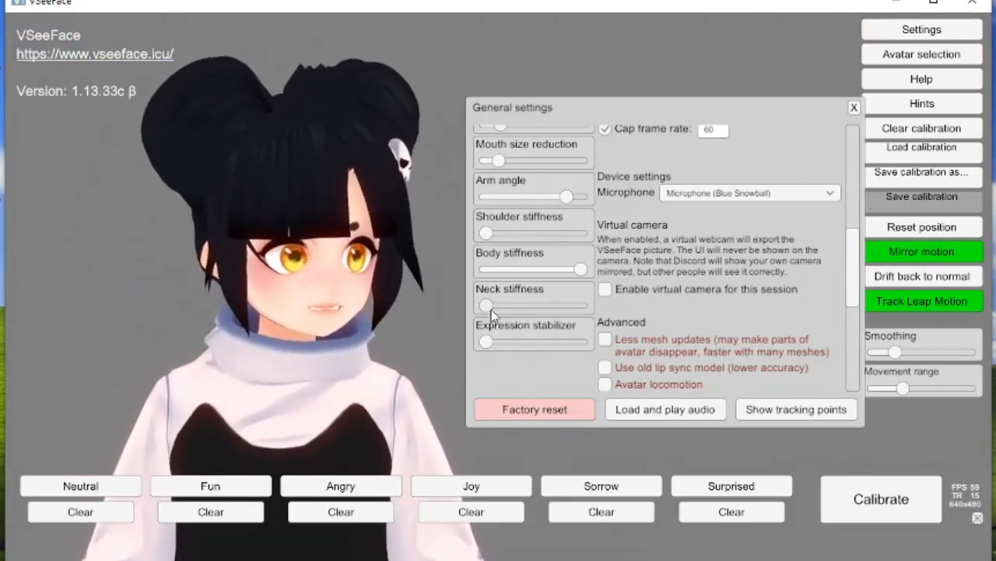
{"action": "left_click_drag", "start_coordinate": [491, 310], "coordinate": [623, 321]}
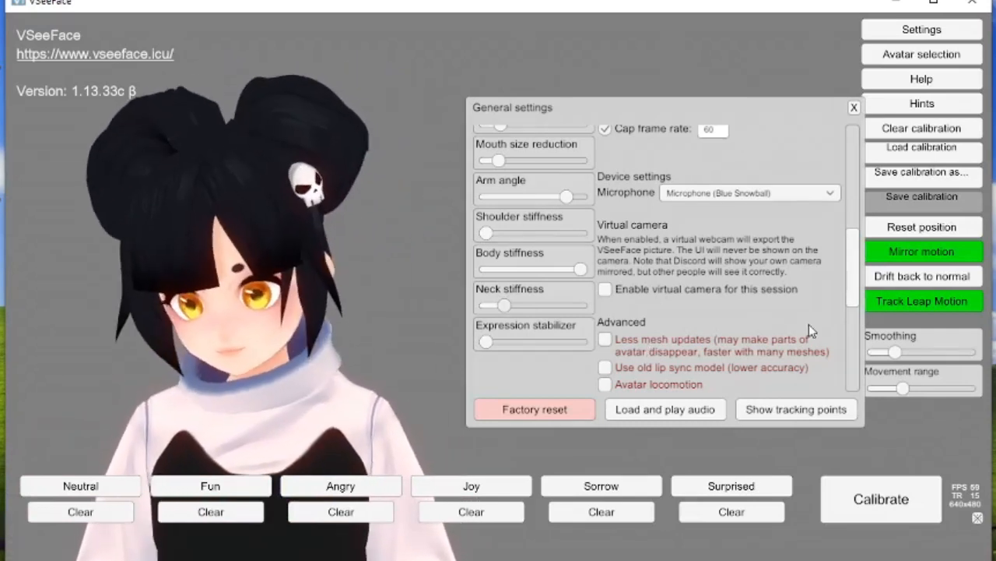
Step: Try avatar locomotion with the movement range at its maximum, and return the range to about one quarter with locomotion off
{"action": "scroll", "coordinate": [699, 307], "scroll_direction": "down", "scroll_amount": 3}
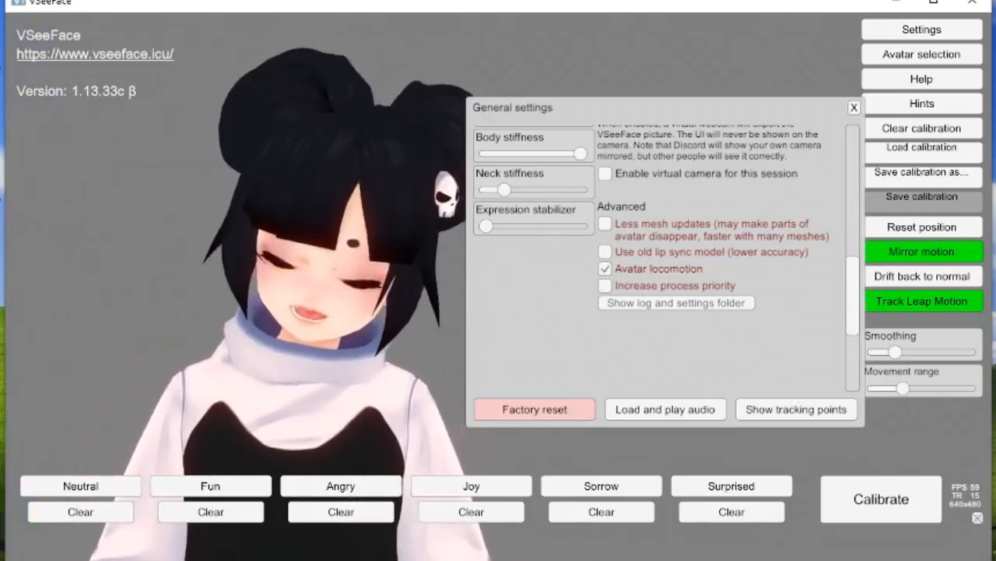
{"action": "left_click_drag", "start_coordinate": [903, 389], "coordinate": [969, 388]}
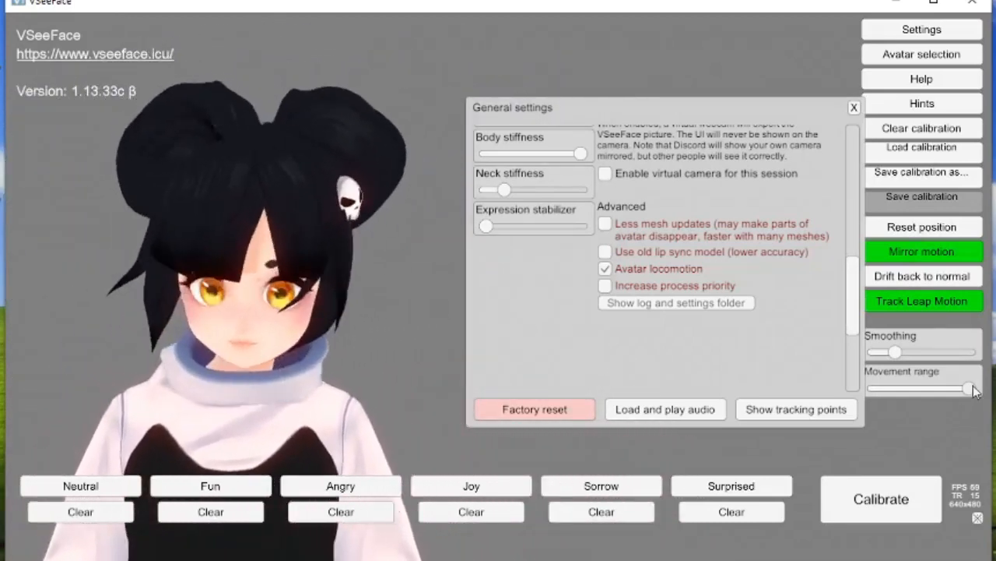
{"action": "left_click_drag", "start_coordinate": [963, 393], "coordinate": [903, 396]}
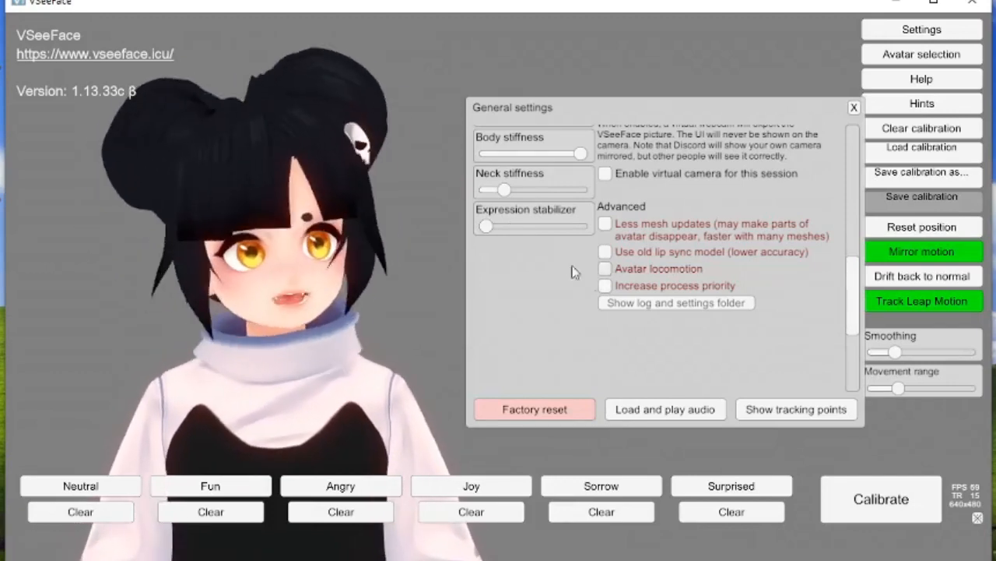
Step: Enable the virtual camera for this session and load a solid green background image for it
{"action": "scroll", "coordinate": [667, 247], "scroll_direction": "up", "scroll_amount": 3}
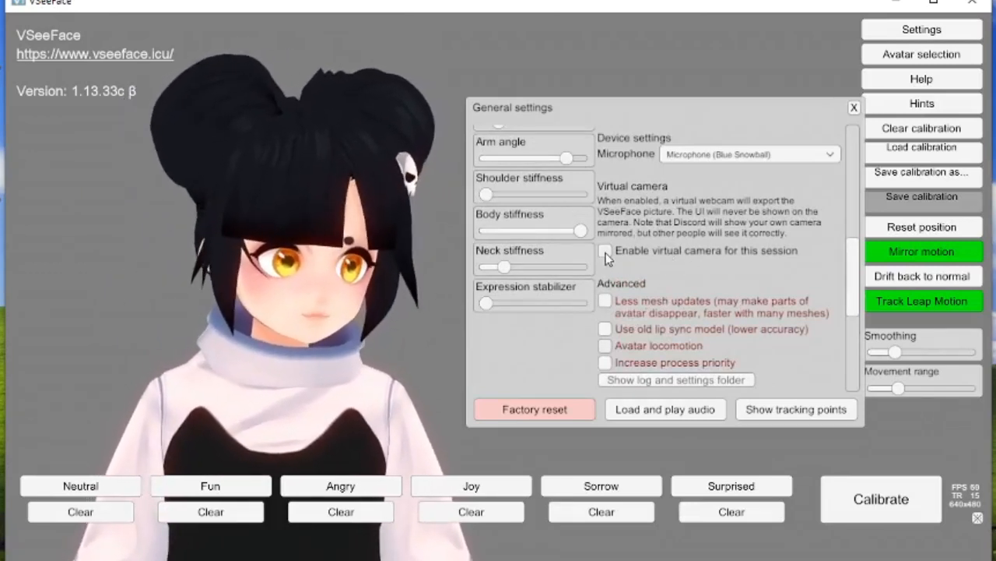
{"action": "left_click", "coordinate": [668, 251]}
{"action": "left_click", "coordinate": [657, 311]}
{"action": "double_click", "coordinate": [294, 44]}
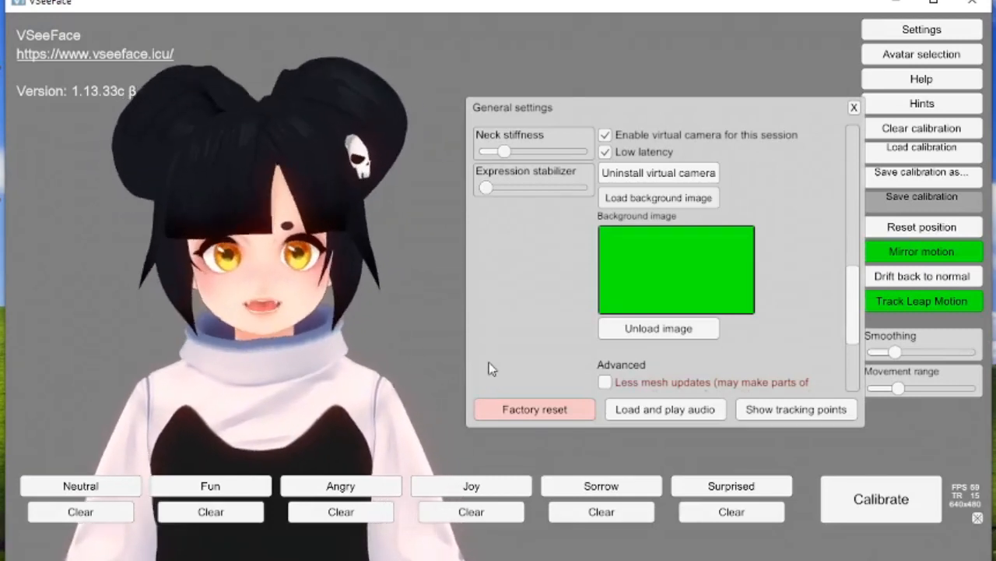
Step: Review the virtual camera, microphone and graphics options in the General settings
{"action": "scroll", "coordinate": [488, 362], "scroll_direction": "up", "scroll_amount": 3}
{"action": "scroll", "coordinate": [771, 341], "scroll_direction": "up", "scroll_amount": 1}
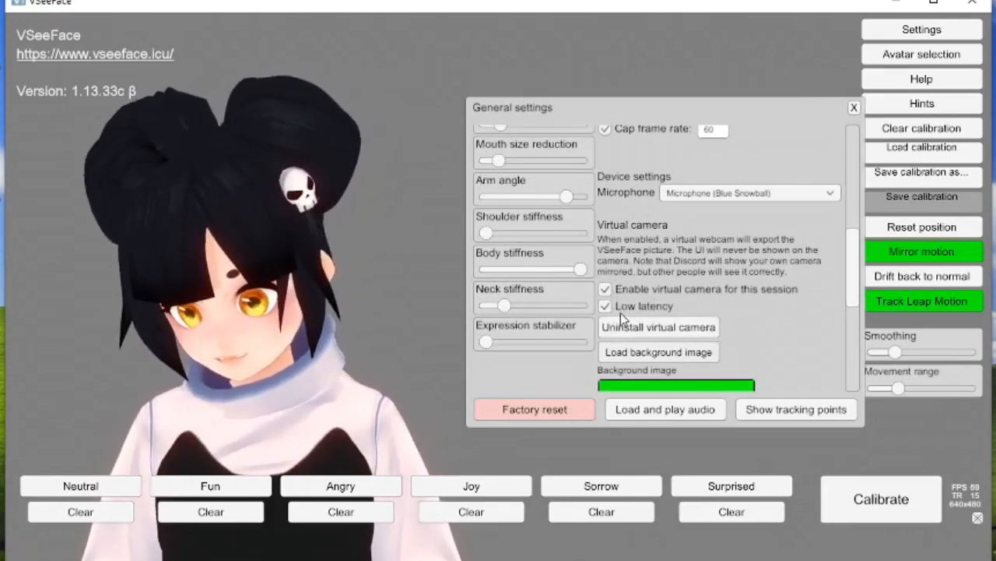
{"action": "scroll", "coordinate": [650, 307], "scroll_direction": "up", "scroll_amount": 1}
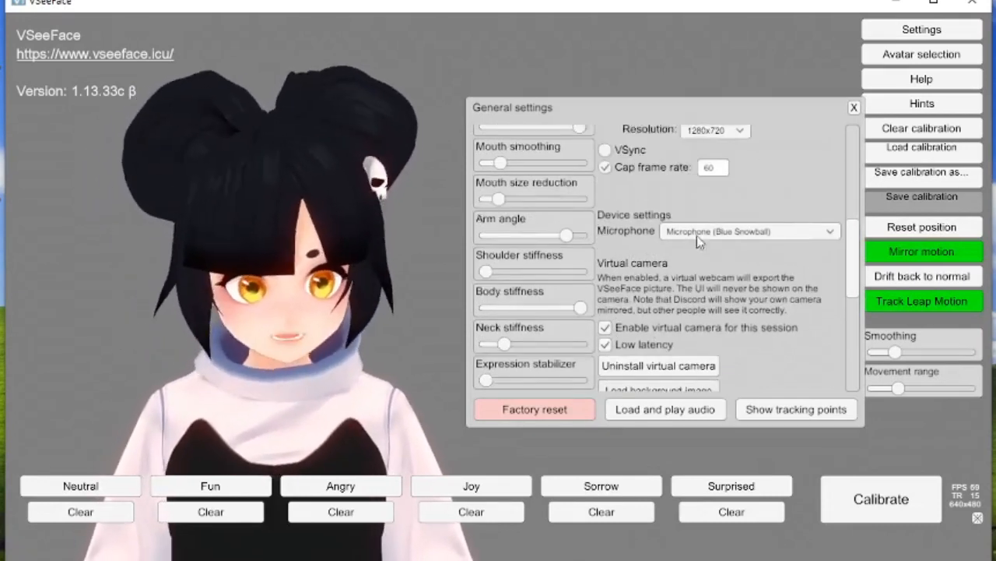
{"action": "scroll", "coordinate": [720, 252], "scroll_direction": "up", "scroll_amount": 4}
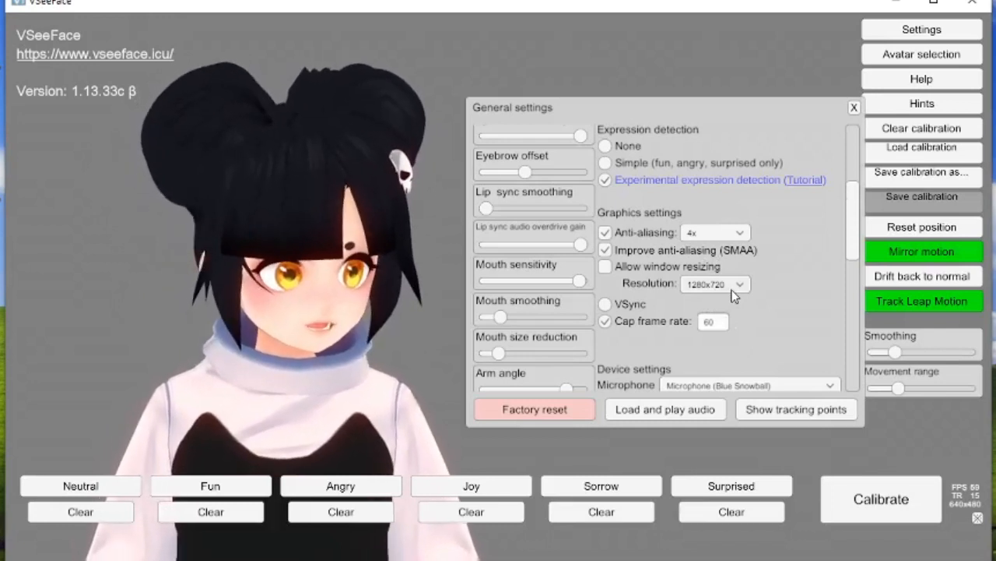
Step: Check the available resolutions and try window resizing by maximizing the window, returning it to its normal size with resizing off
{"action": "left_click", "coordinate": [706, 285]}
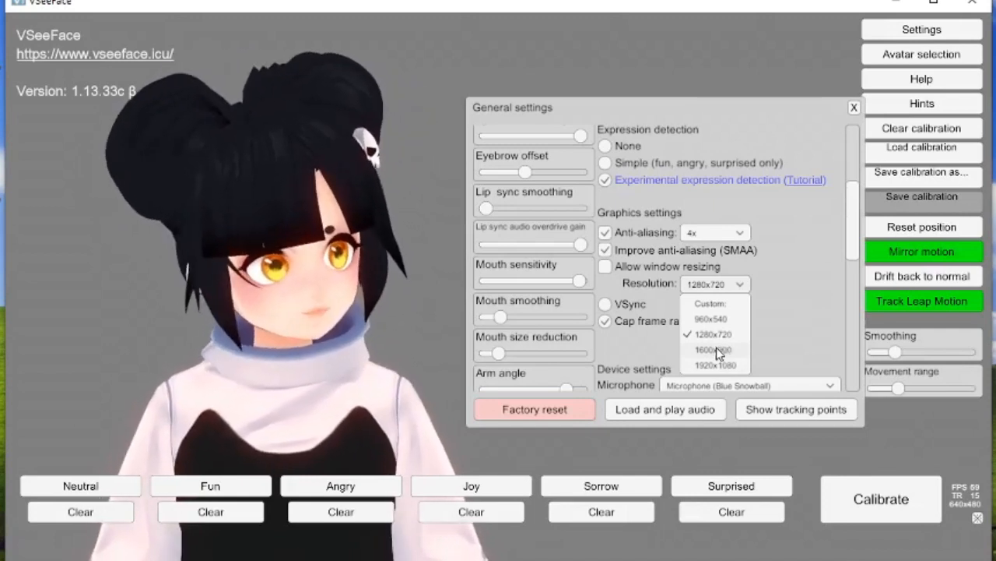
{"action": "left_click", "coordinate": [721, 291]}
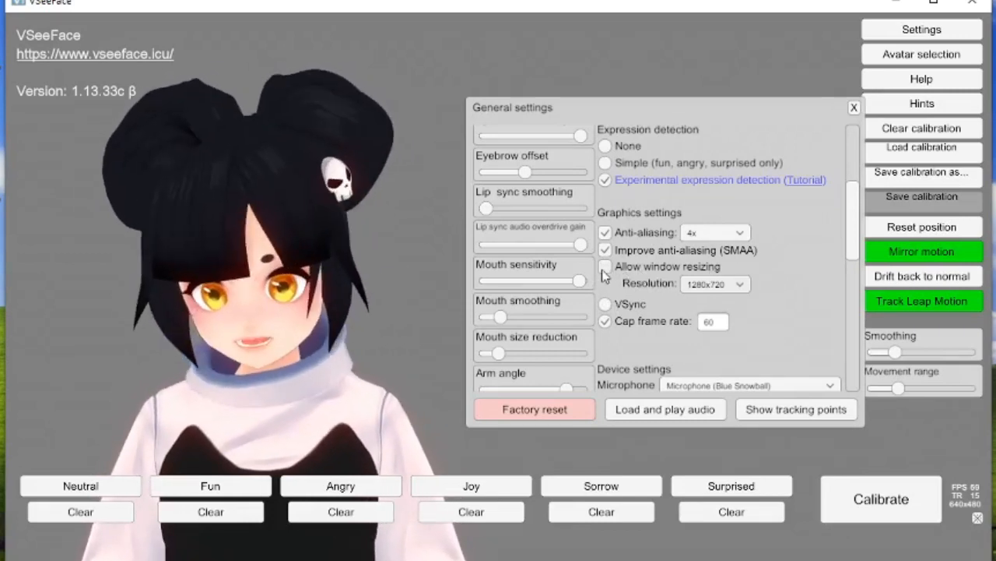
{"action": "left_click", "coordinate": [604, 268]}
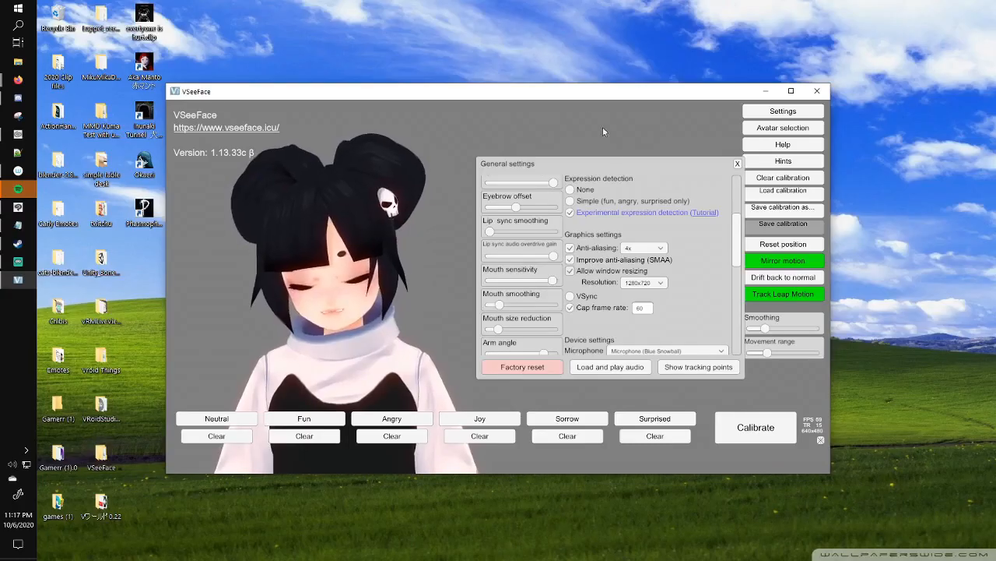
{"action": "double_click", "coordinate": [572, 98]}
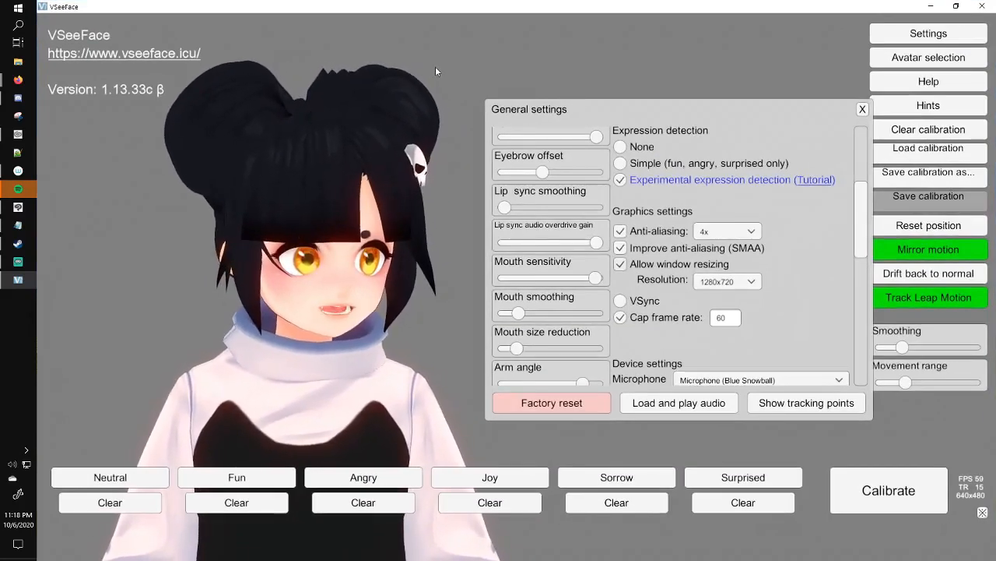
{"action": "double_click", "coordinate": [423, 4]}
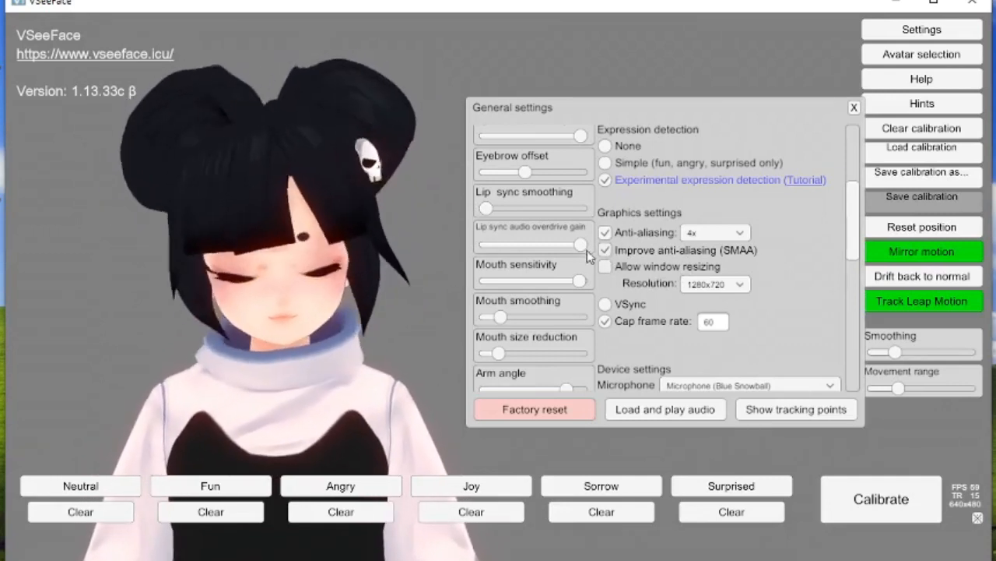
Step: Review the anti-aliasing levels and the expression detection, face tracking and lip sync options in the General settings
{"action": "left_click", "coordinate": [740, 233]}
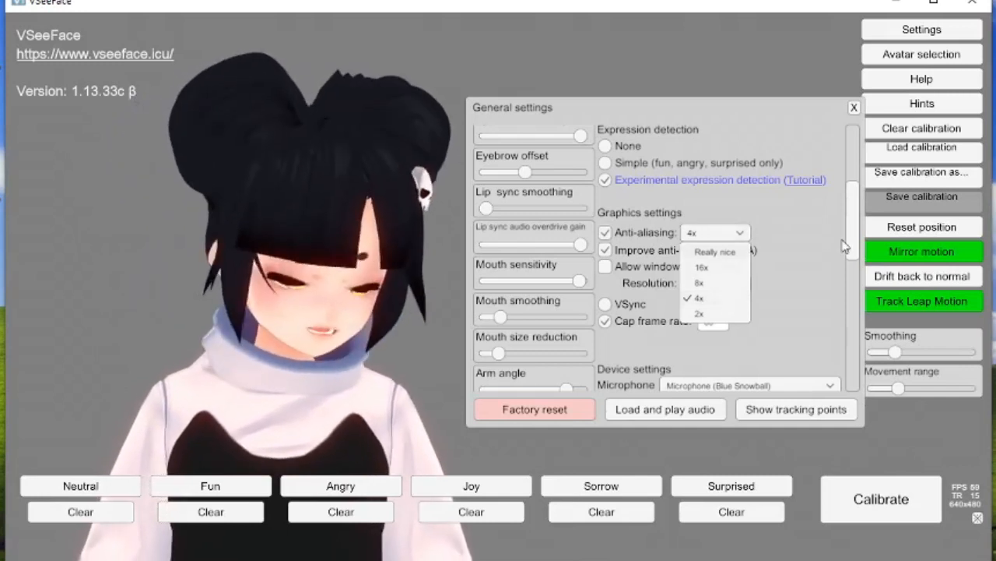
{"action": "left_click", "coordinate": [738, 232]}
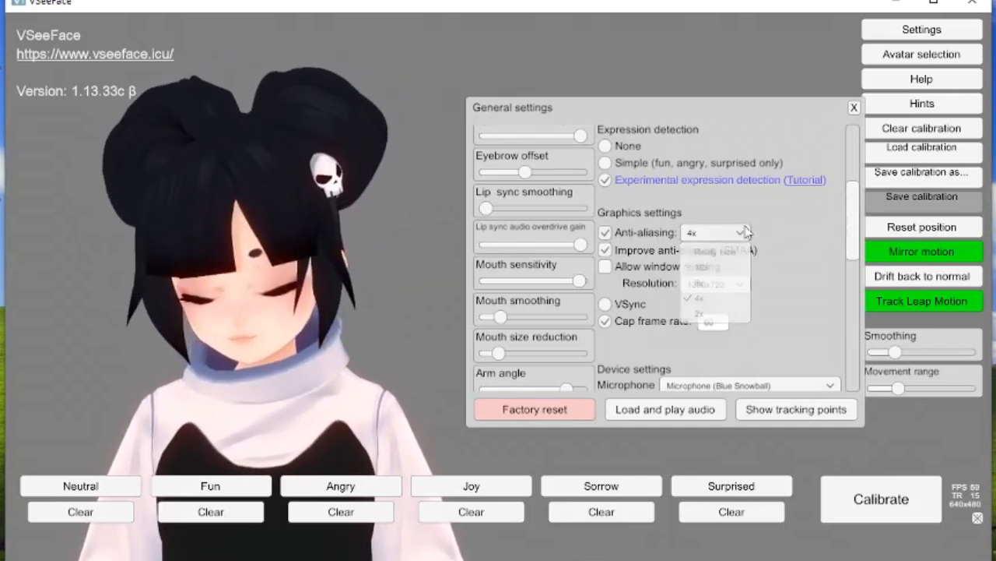
{"action": "scroll", "coordinate": [747, 366], "scroll_direction": "up", "scroll_amount": 2}
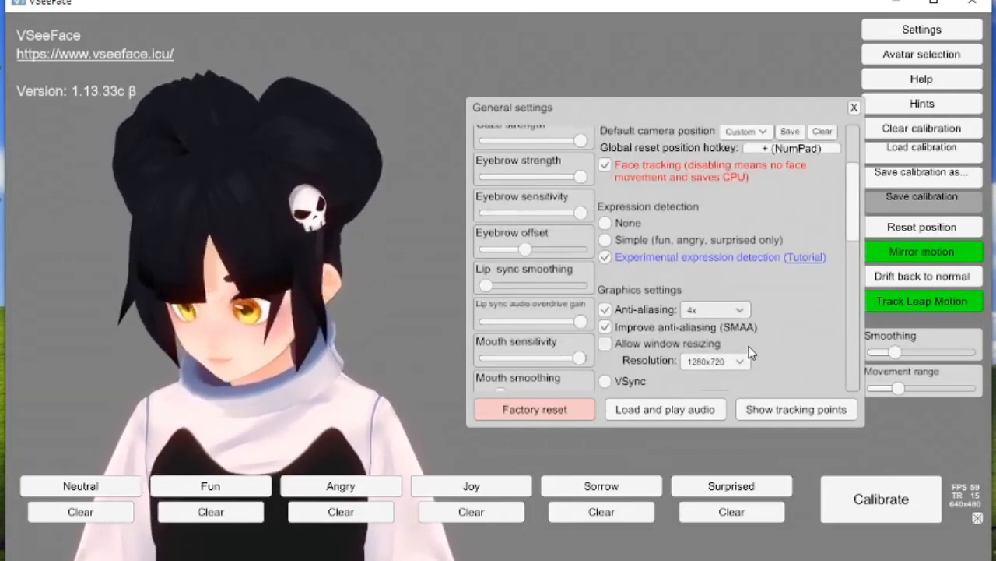
{"action": "scroll", "coordinate": [749, 346], "scroll_direction": "up", "scroll_amount": 1}
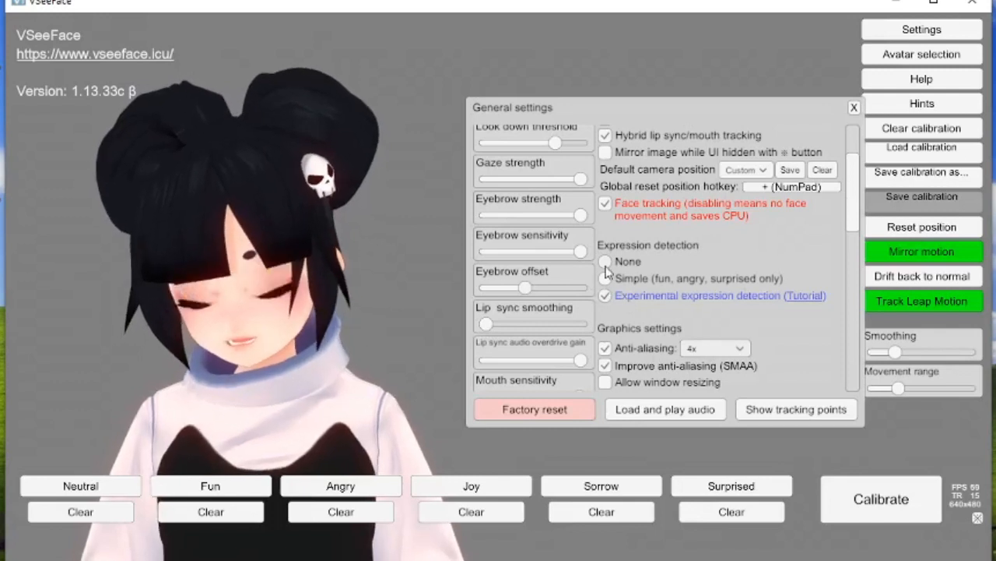
{"action": "scroll", "coordinate": [652, 346], "scroll_direction": "up", "scroll_amount": 3}
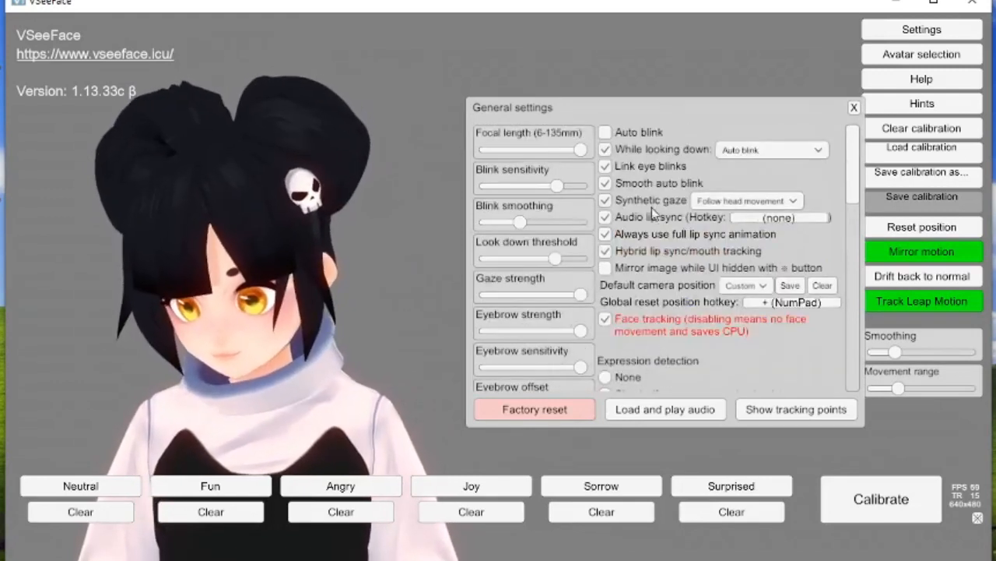
{"action": "scroll", "coordinate": [661, 347], "scroll_direction": "down", "scroll_amount": 1}
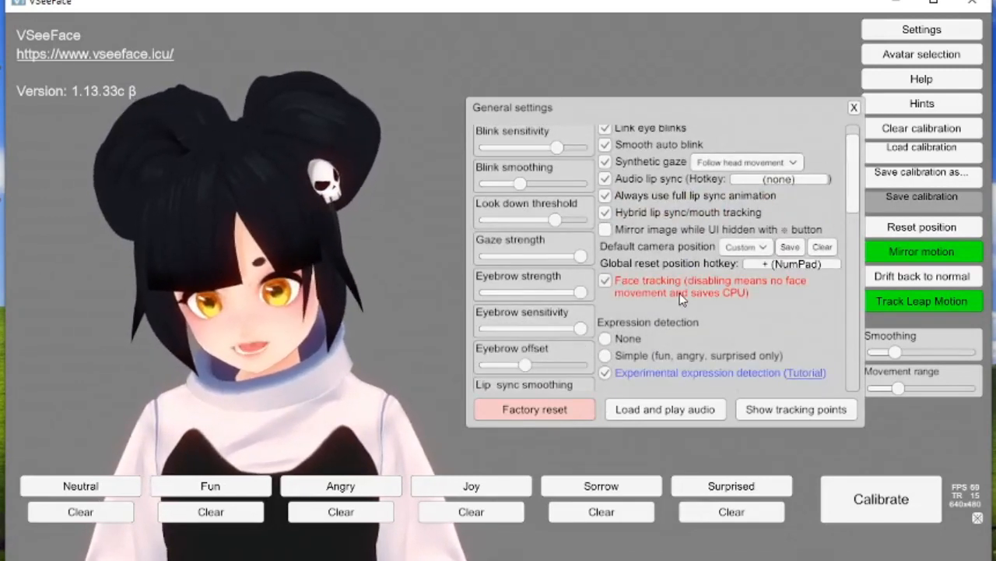
{"action": "scroll", "coordinate": [680, 300], "scroll_direction": "up", "scroll_amount": 1}
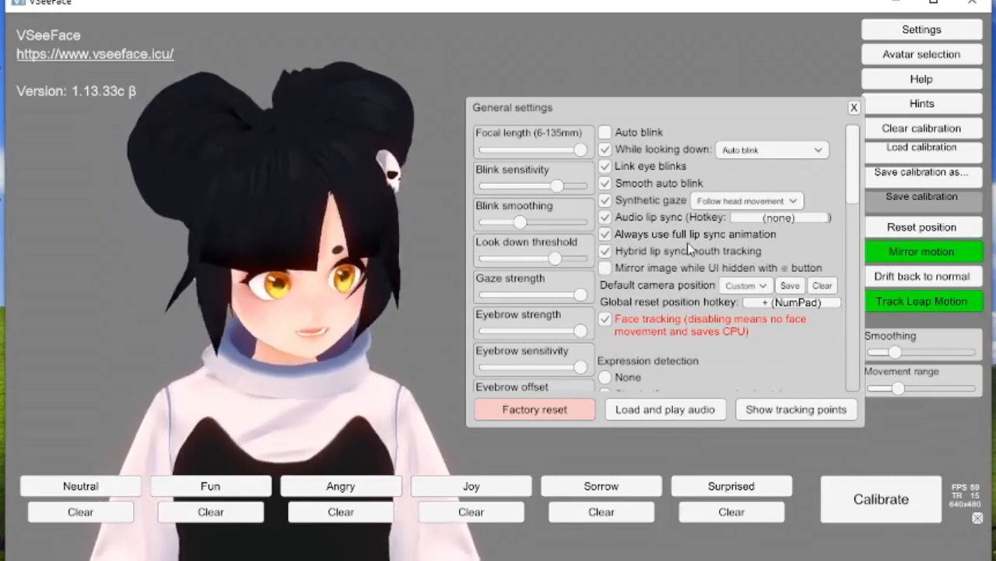
Step: Turn off synthetic gaze, keep audio lip sync enabled, and set the gaze strength to about one quarter of its range
{"action": "left_click", "coordinate": [607, 218]}
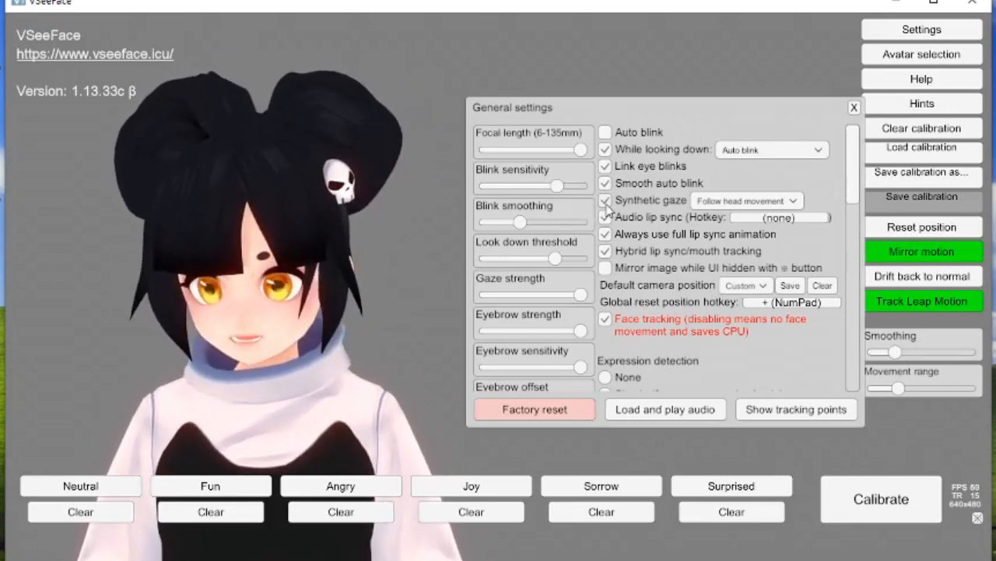
{"action": "left_click", "coordinate": [606, 202]}
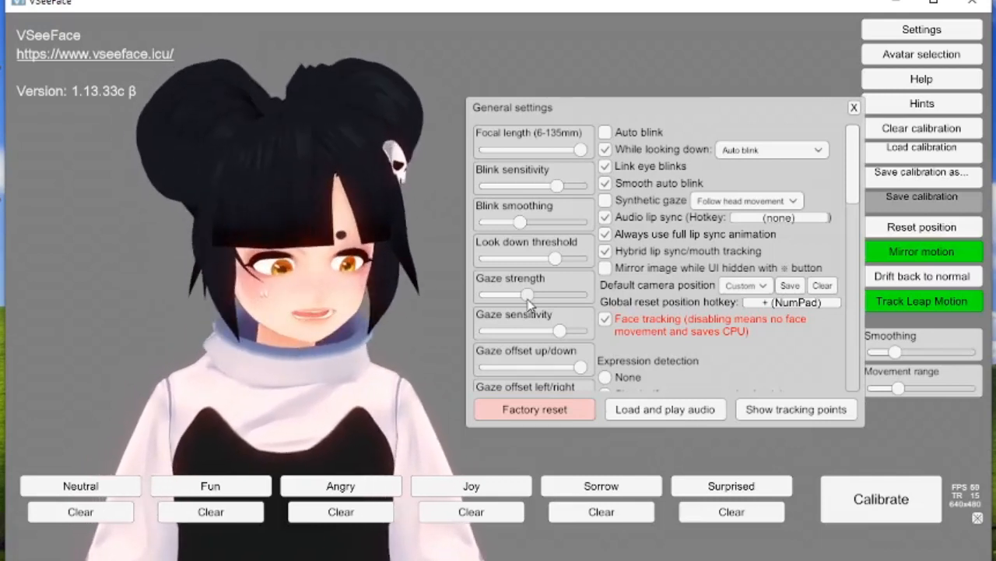
{"action": "left_click_drag", "start_coordinate": [527, 296], "coordinate": [511, 296]}
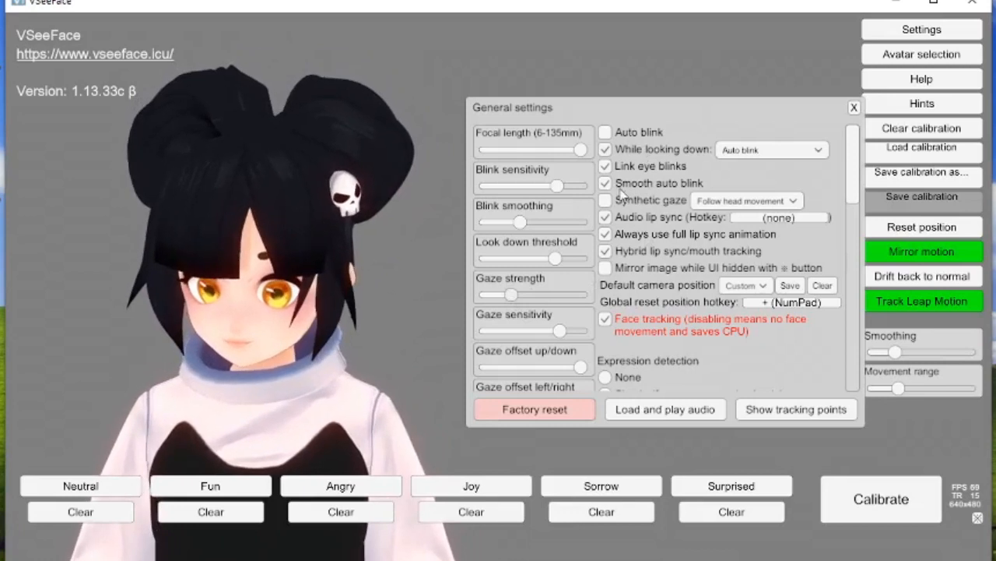
Step: Try the Look at camera mode for synthetic gaze and return the mode to Follow head movement
{"action": "left_click", "coordinate": [717, 203]}
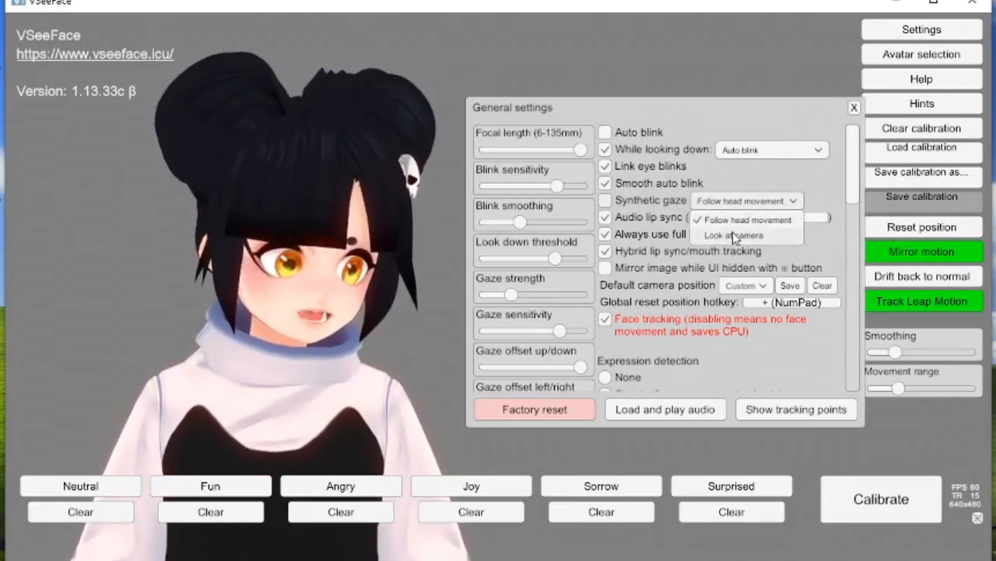
{"action": "left_click", "coordinate": [735, 236]}
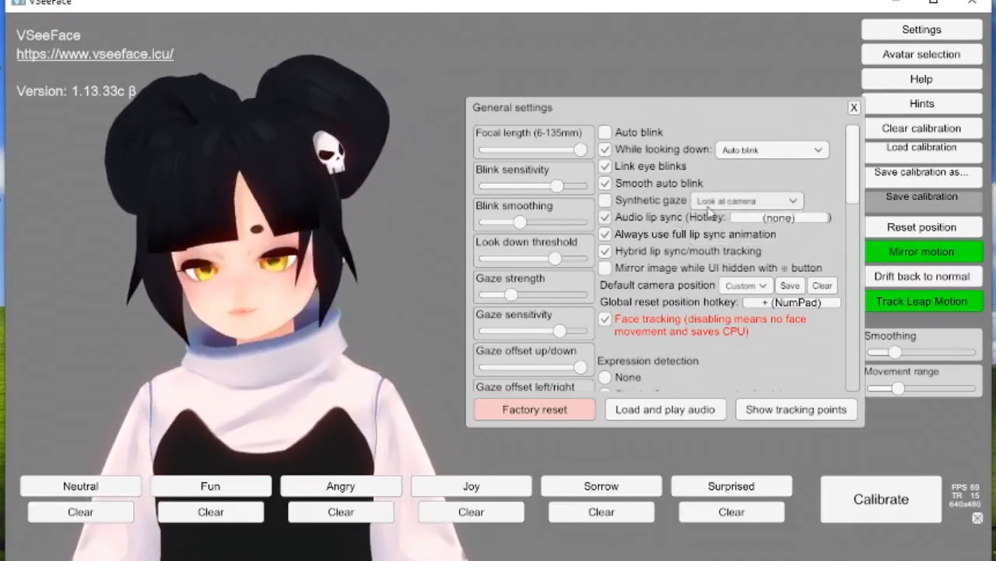
{"action": "left_click", "coordinate": [710, 204]}
{"action": "left_click", "coordinate": [724, 217]}
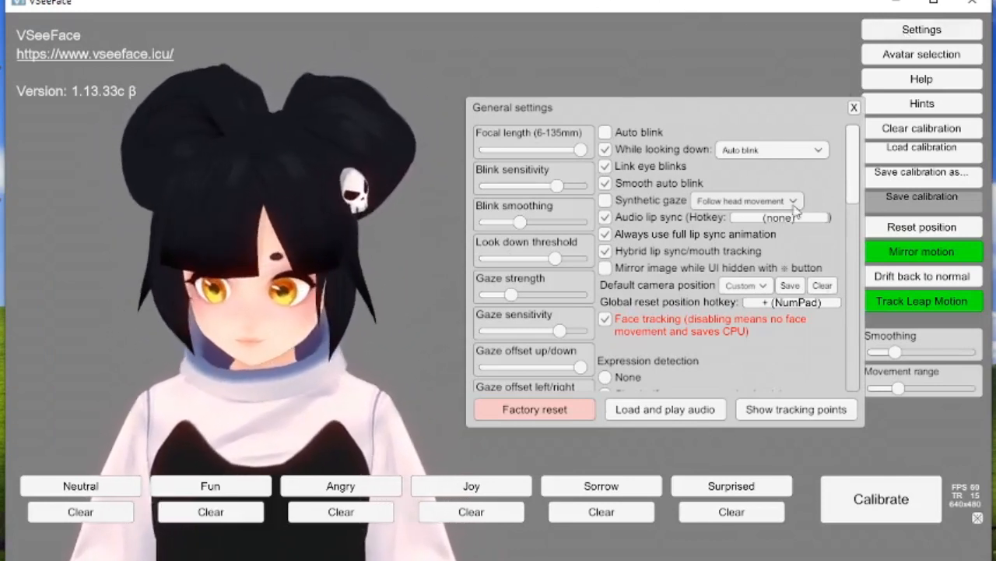
Step: Close the General settings, open the Effect settings and move them beside the avatar
{"action": "left_click", "coordinate": [854, 106]}
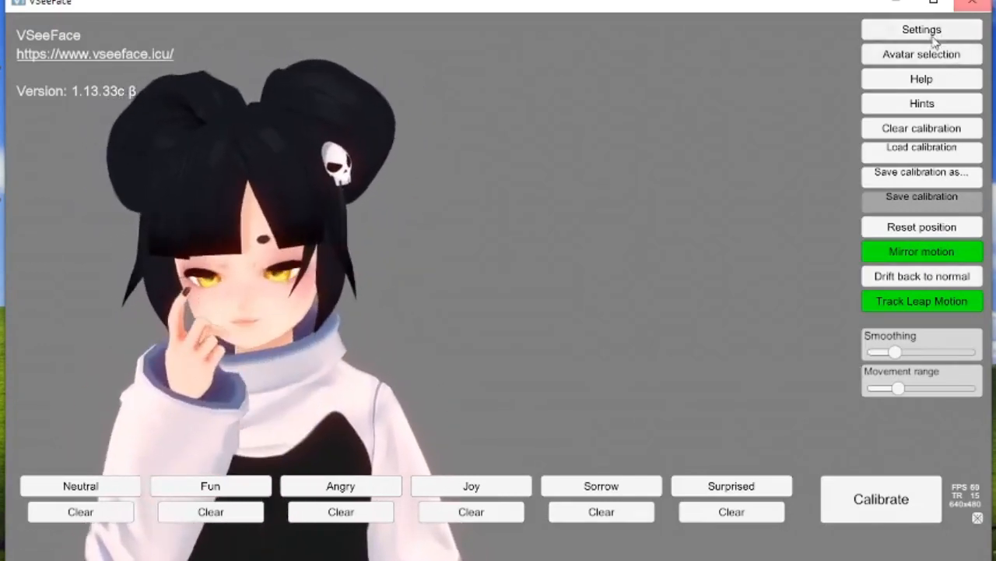
{"action": "left_click", "coordinate": [933, 34]}
{"action": "left_click", "coordinate": [388, 34]}
{"action": "left_click_drag", "start_coordinate": [239, 125], "coordinate": [692, 99]}
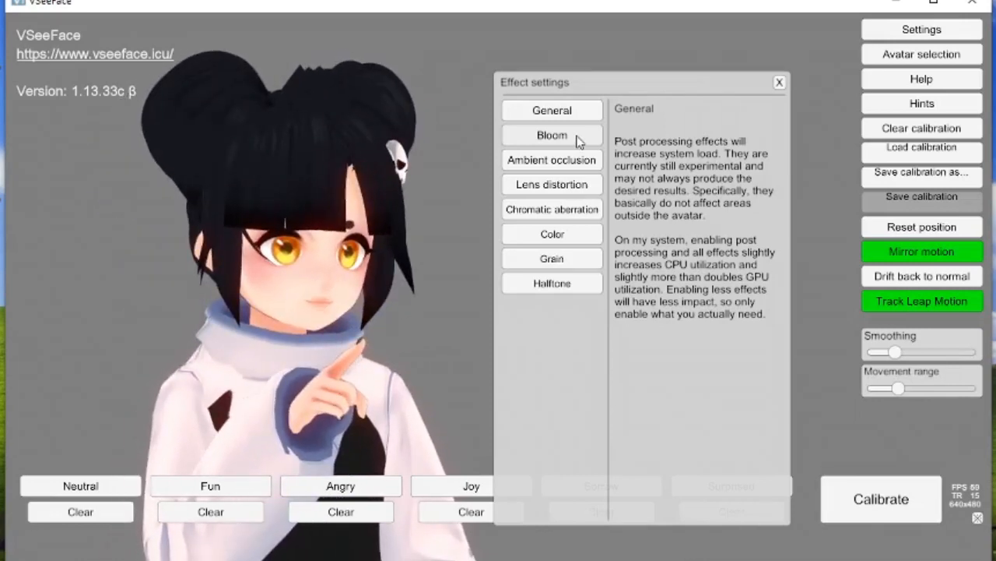
Step: Try the Don't cut at edge option of the Bloom effect and turn it back off
{"action": "left_click", "coordinate": [563, 138]}
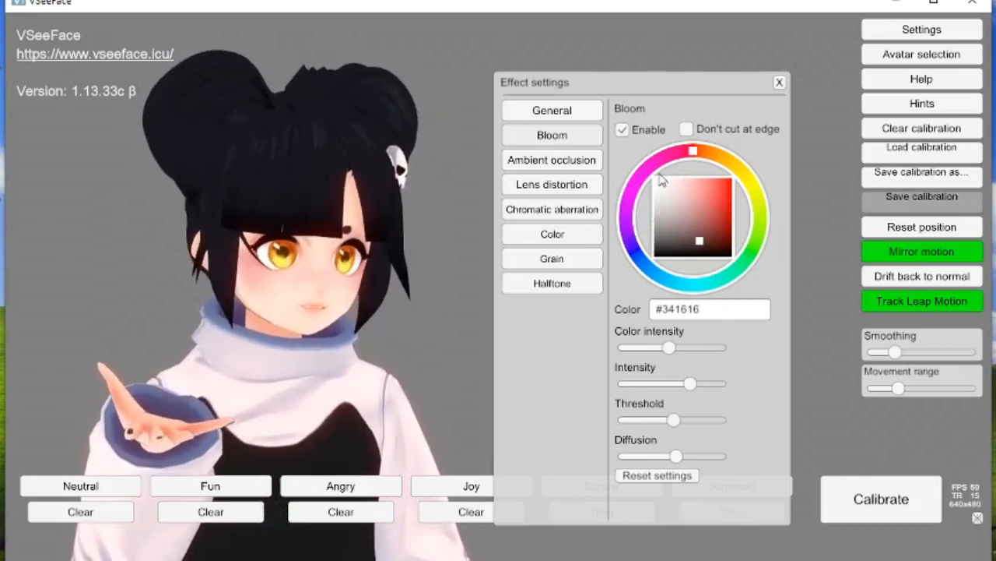
{"action": "left_click", "coordinate": [686, 129]}
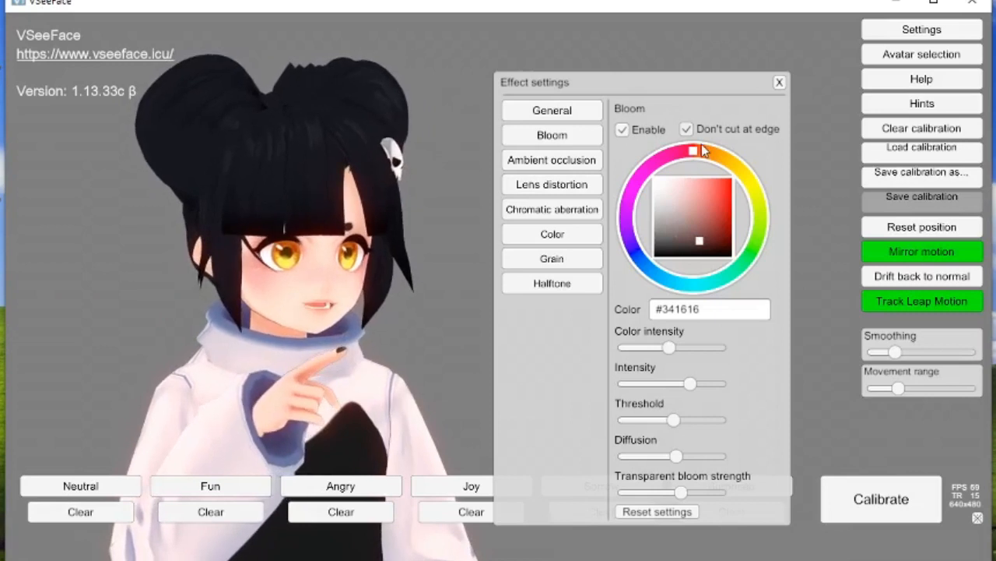
{"action": "left_click", "coordinate": [683, 130]}
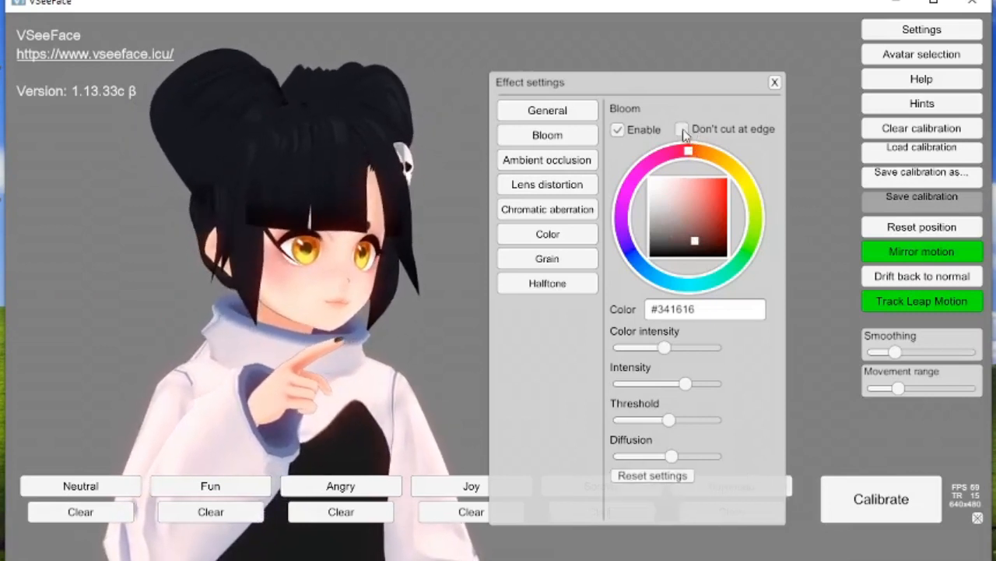
Step: Try ambient occlusion with its intensity at about three quarters of its range, and turn the effect off
{"action": "left_click", "coordinate": [572, 168]}
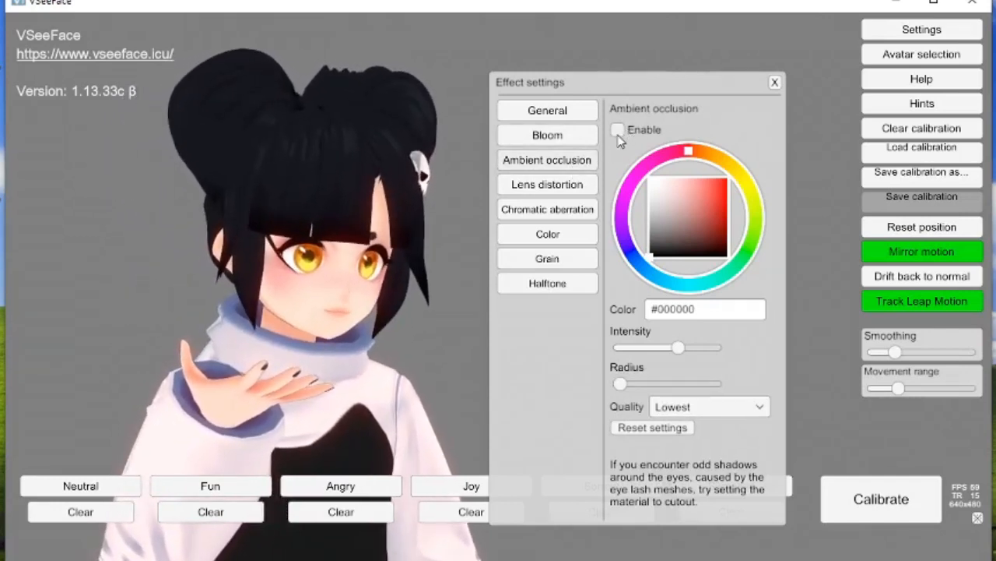
{"action": "left_click", "coordinate": [618, 129]}
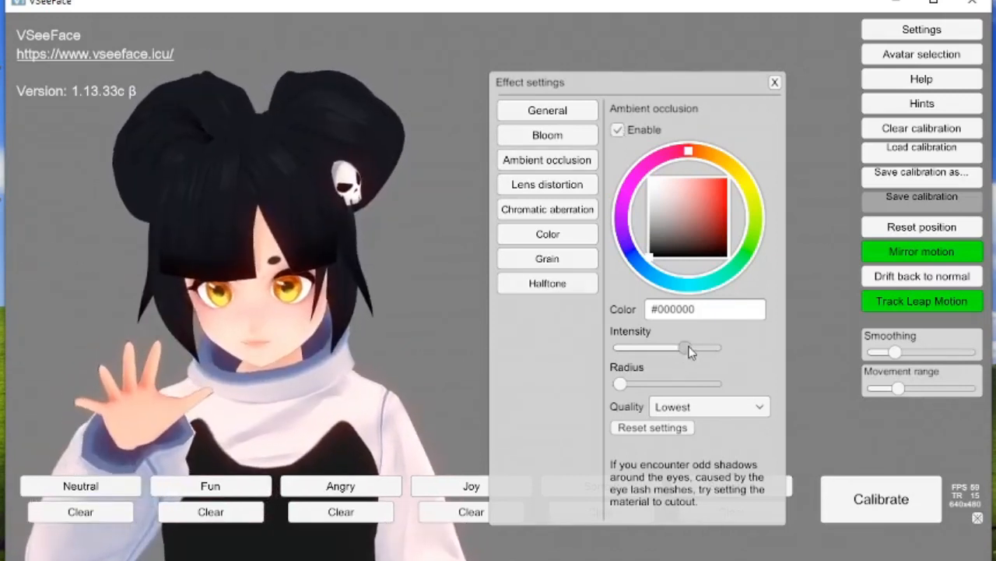
{"action": "mouse_move", "coordinate": [689, 351]}
{"action": "left_mouse_down"}
{"action": "mouse_move", "coordinate": [654, 360]}
{"action": "mouse_move", "coordinate": [694, 349]}
{"action": "left_mouse_up"}
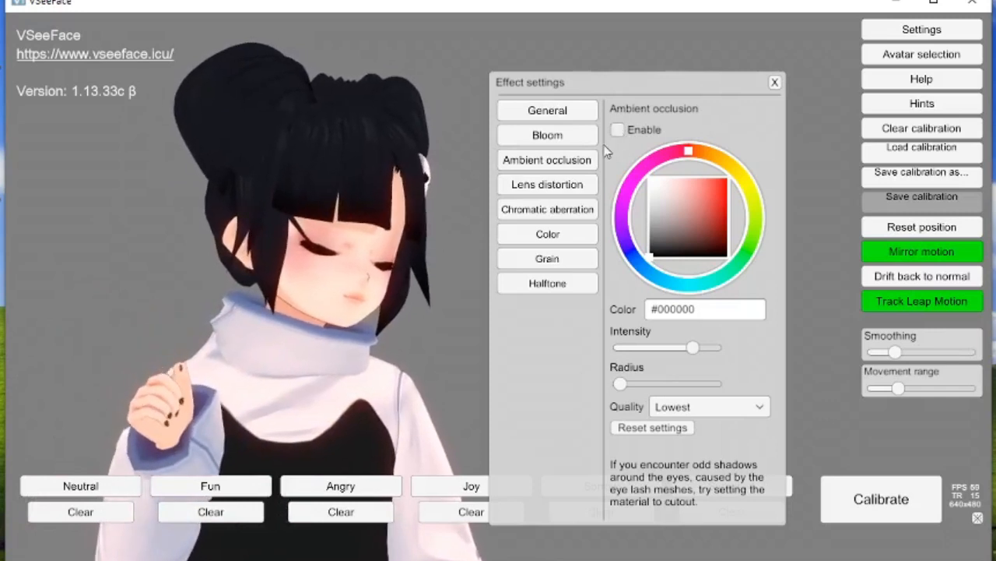
Step: Try lens distortion on the avatar with its intensity raised to about 85% of its range
{"action": "left_click", "coordinate": [590, 184]}
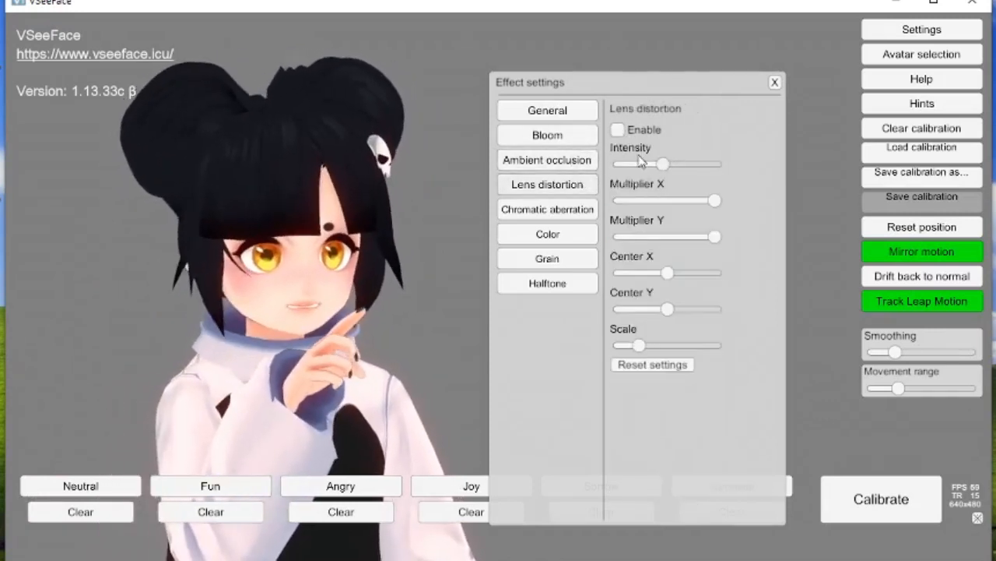
{"action": "left_click", "coordinate": [618, 129]}
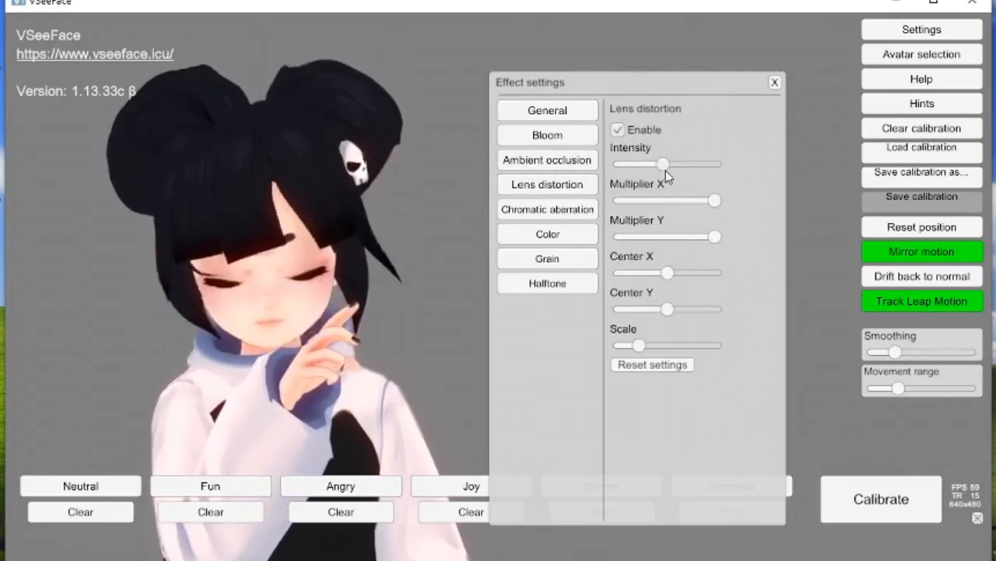
{"action": "left_click_drag", "start_coordinate": [662, 164], "coordinate": [700, 164]}
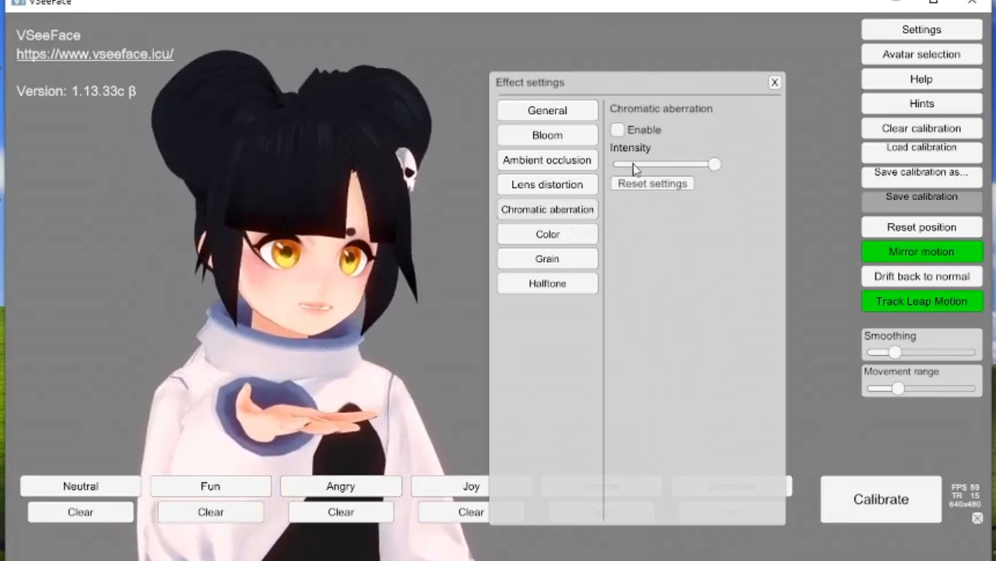
Step: Try chromatic aberration at full intensity and colored grain at about one quarter of its size range, leaving both effects off
{"action": "left_click", "coordinate": [619, 131]}
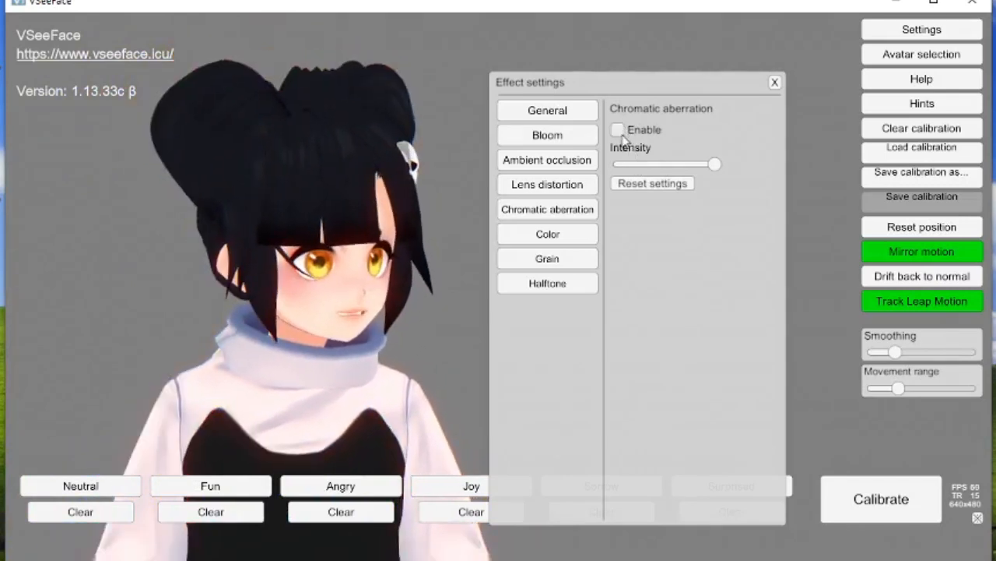
{"action": "left_click", "coordinate": [548, 234]}
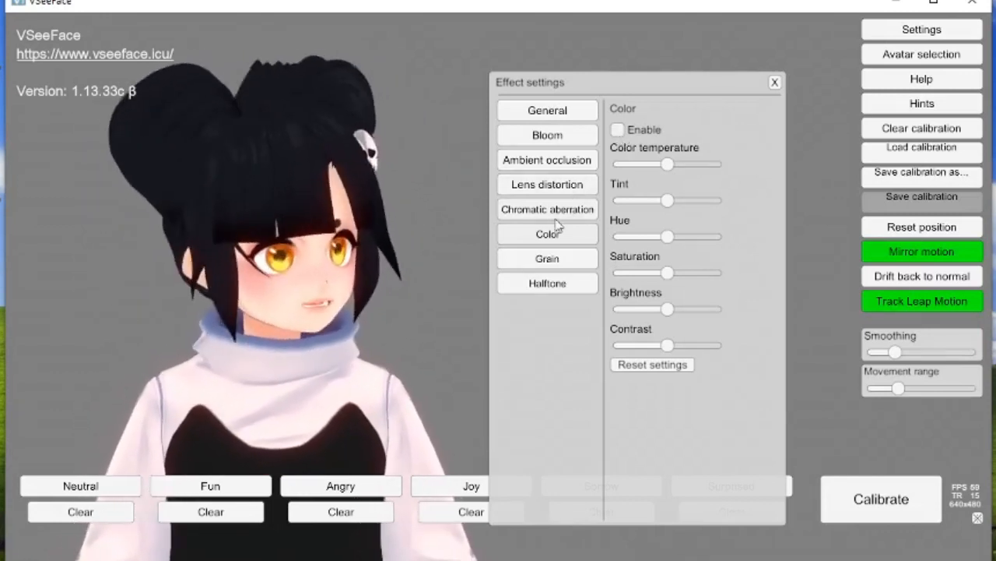
{"action": "left_click", "coordinate": [562, 262]}
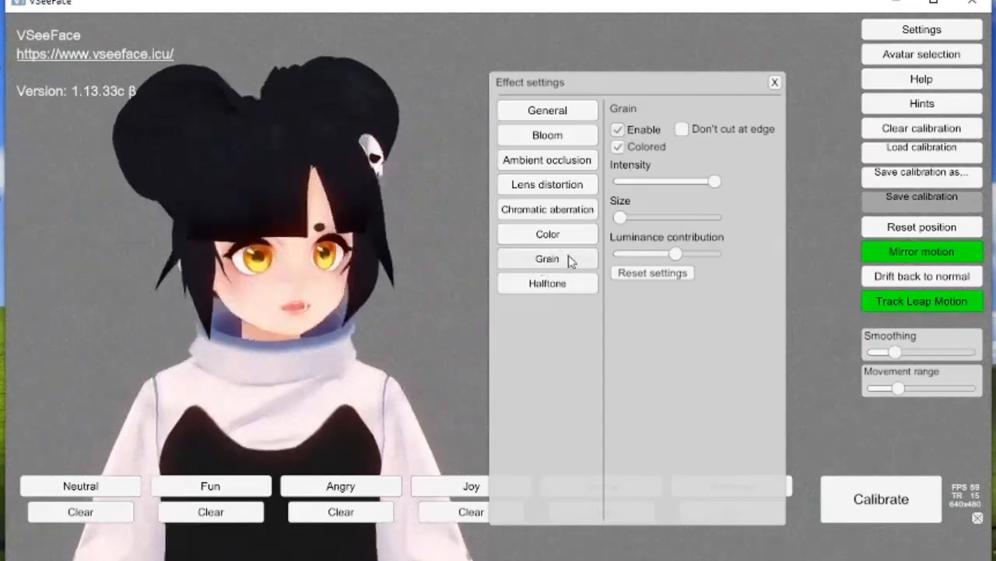
{"action": "left_click_drag", "start_coordinate": [728, 220], "coordinate": [816, 222]}
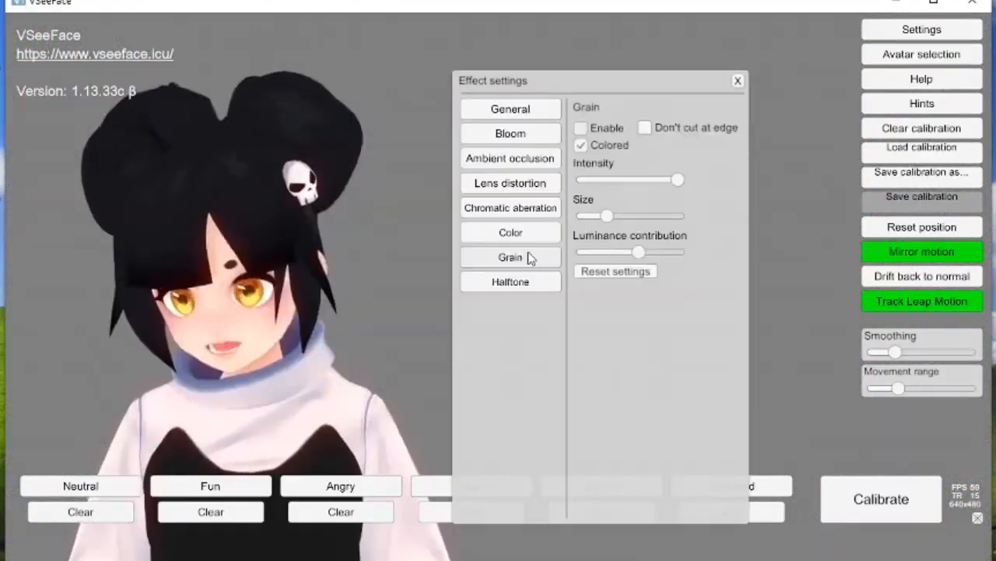
Step: Enable the Halftone effect on the avatar without an opaque background
{"action": "left_click", "coordinate": [541, 280]}
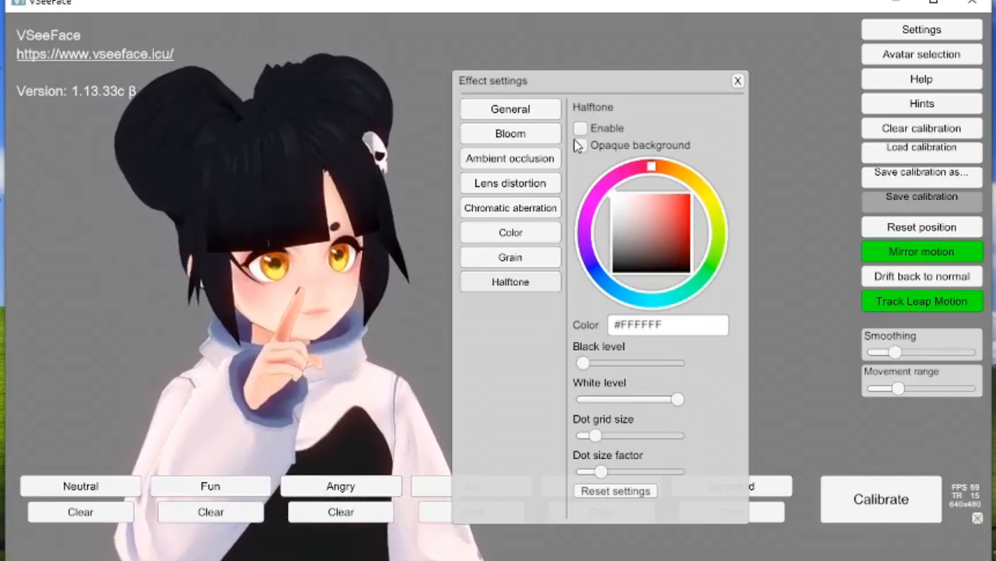
{"action": "left_click", "coordinate": [580, 130]}
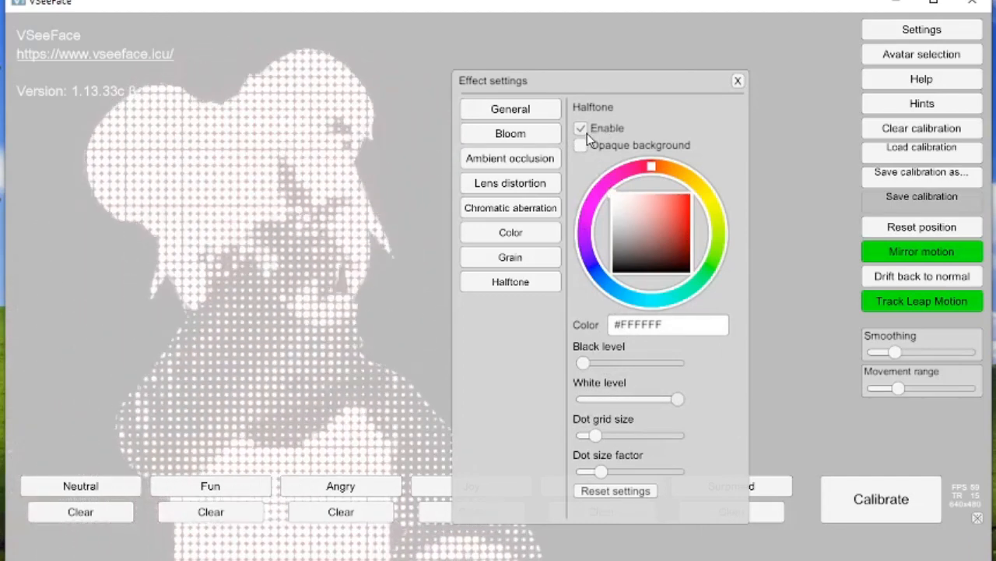
Step: Turn off the Halftone effect and close the effect settings
{"action": "left_click", "coordinate": [587, 133]}
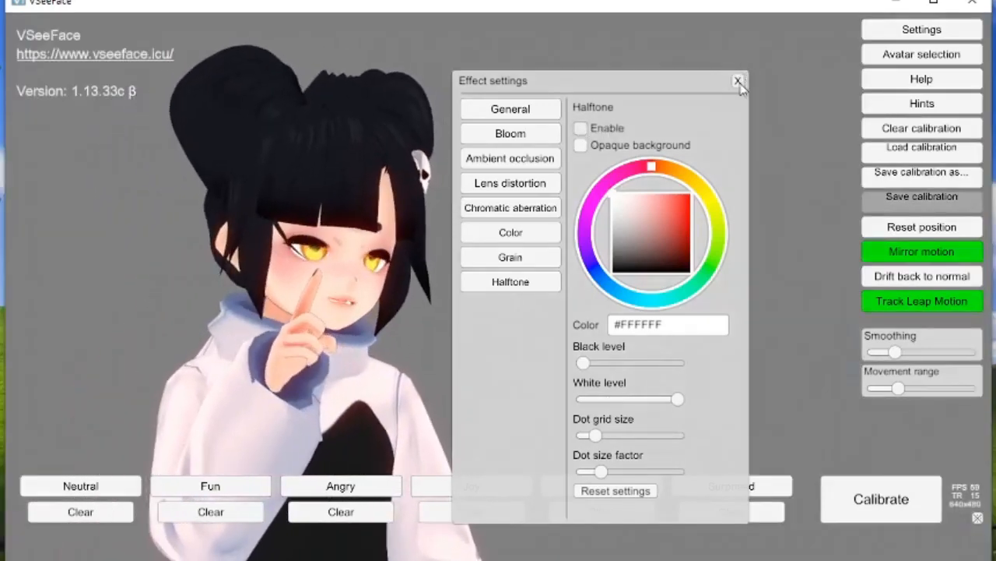
{"action": "left_click", "coordinate": [738, 82]}
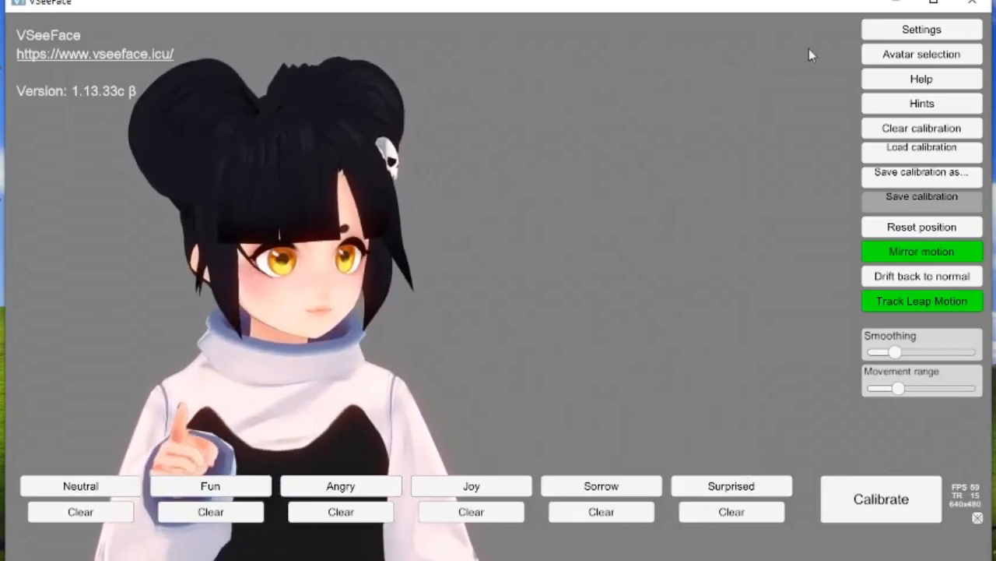
Step: In the light settings, try the sun light at zero intensity and return it to full, with the colour at #00E4DF
{"action": "left_click", "coordinate": [877, 39]}
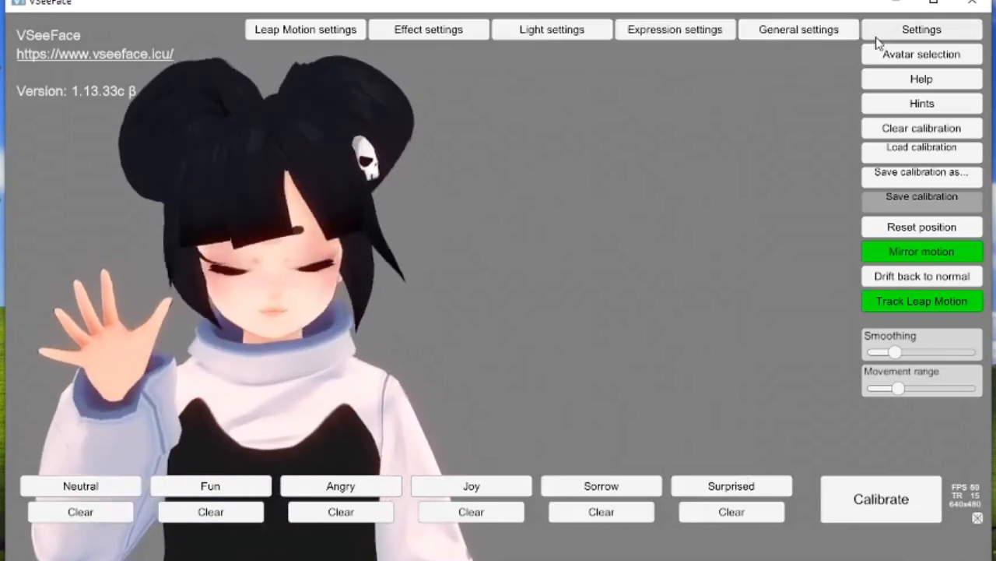
{"action": "left_click", "coordinate": [561, 31]}
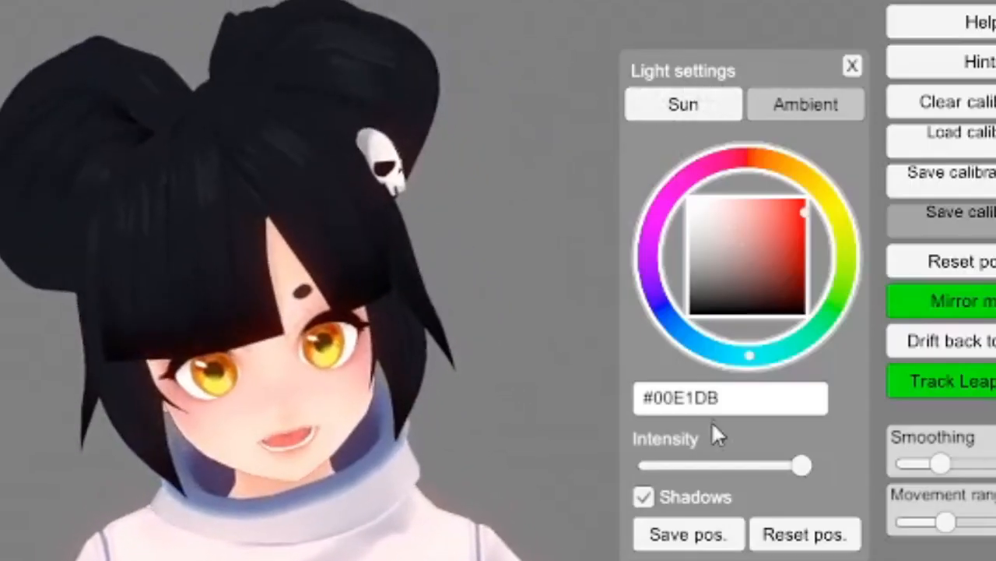
{"action": "left_click_drag", "start_coordinate": [779, 466], "coordinate": [649, 466]}
{"action": "mouse_move", "coordinate": [708, 240]}
{"action": "left_mouse_down"}
{"action": "mouse_move", "coordinate": [855, 321]}
{"action": "mouse_move", "coordinate": [697, 212]}
{"action": "mouse_move", "coordinate": [809, 202]}
{"action": "mouse_move", "coordinate": [761, 326]}
{"action": "left_mouse_up"}
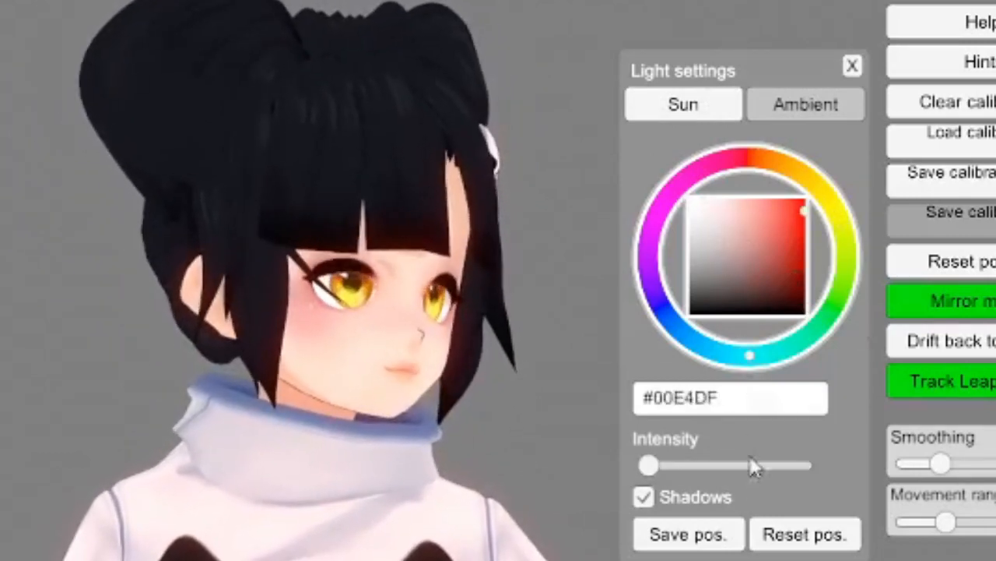
{"action": "left_click_drag", "start_coordinate": [752, 466], "coordinate": [810, 464]}
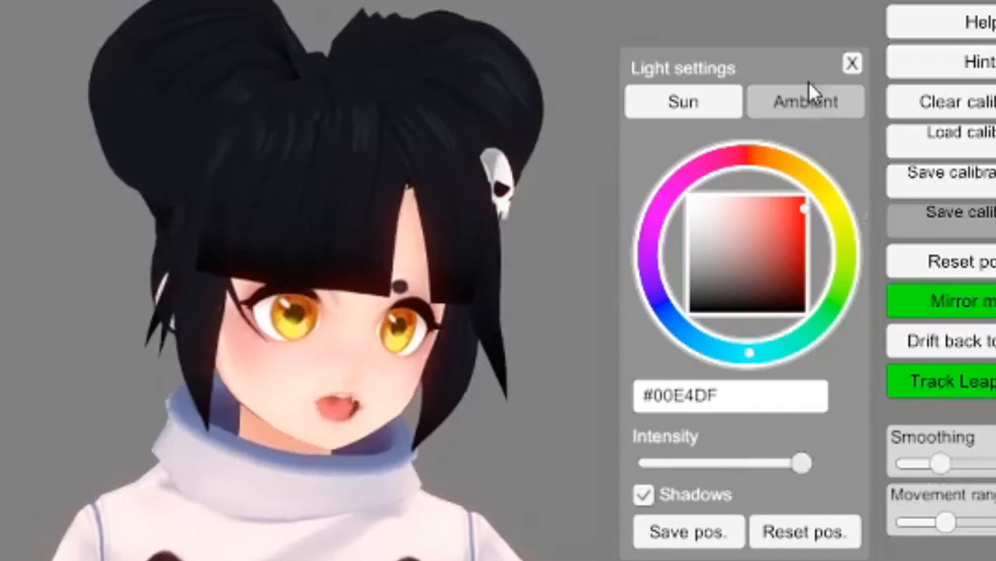
Step: Try the ambient light at zero intensity, return it to full intensity and close the light settings
{"action": "left_click", "coordinate": [811, 109]}
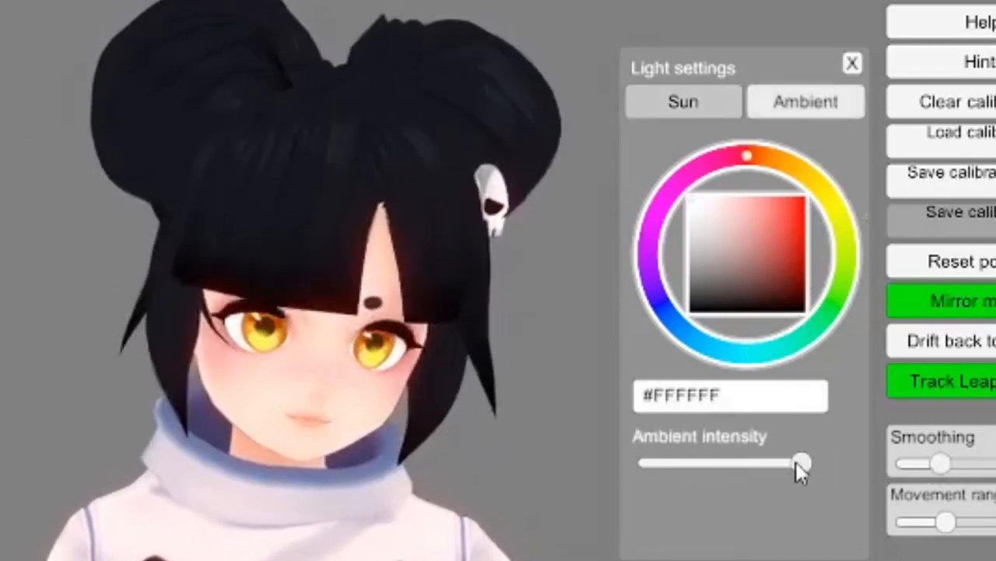
{"action": "left_click_drag", "start_coordinate": [784, 464], "coordinate": [610, 474]}
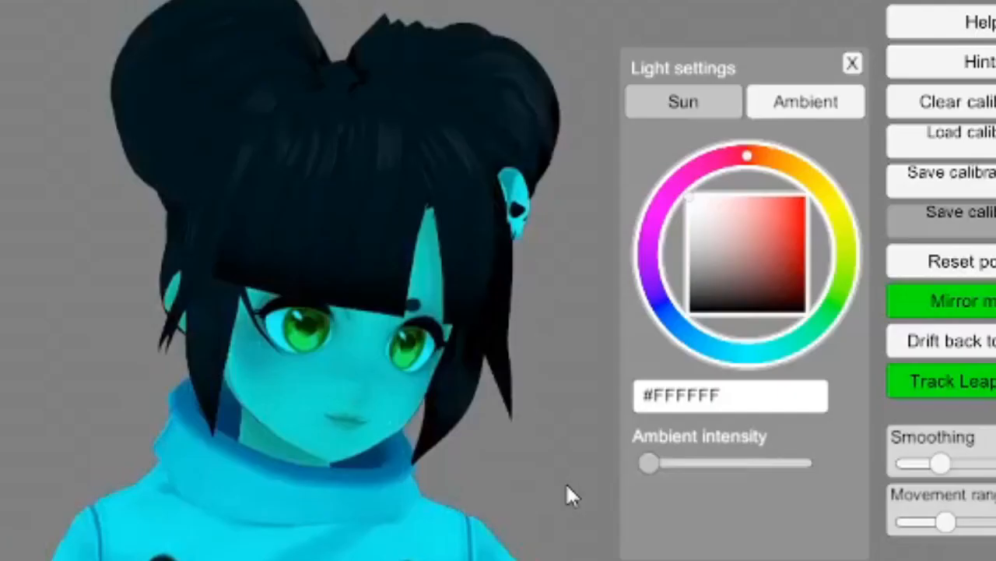
{"action": "mouse_move", "coordinate": [738, 249]}
{"action": "left_mouse_down"}
{"action": "mouse_move", "coordinate": [857, 309]}
{"action": "mouse_move", "coordinate": [623, 285]}
{"action": "mouse_move", "coordinate": [754, 185]}
{"action": "left_mouse_up"}
{"action": "left_click_drag", "start_coordinate": [809, 294], "coordinate": [829, 148]}
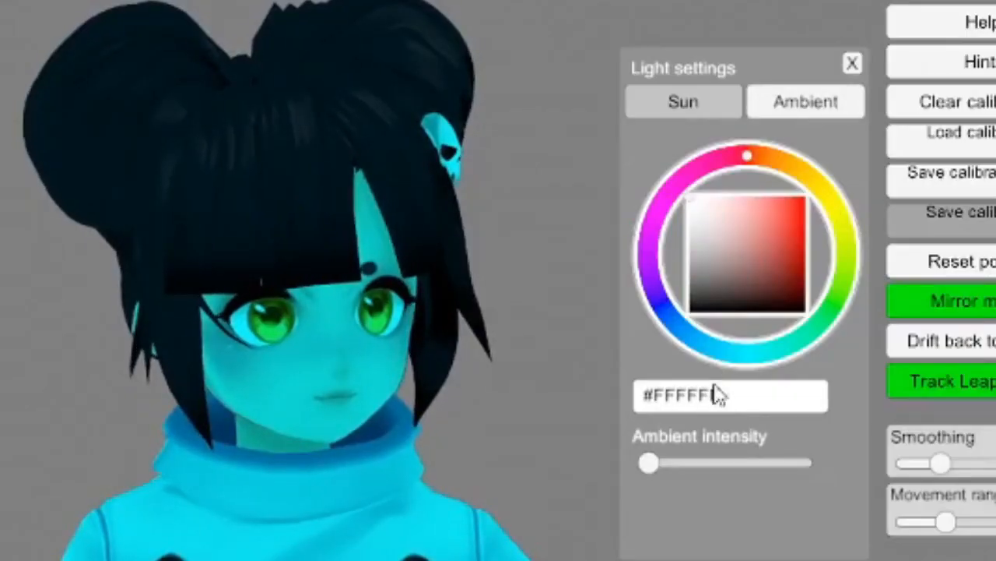
{"action": "left_click", "coordinate": [685, 463]}
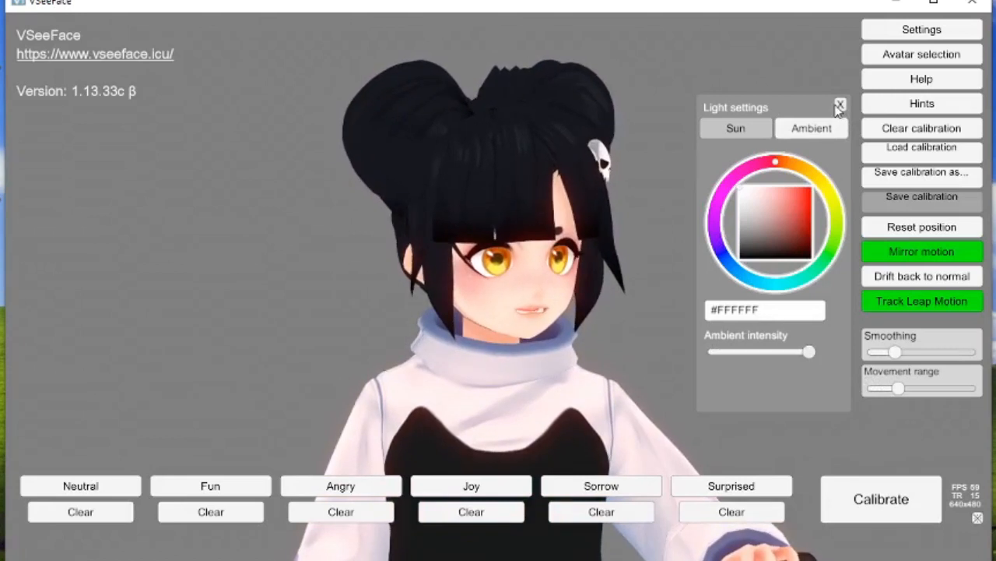
{"action": "left_click", "coordinate": [840, 105]}
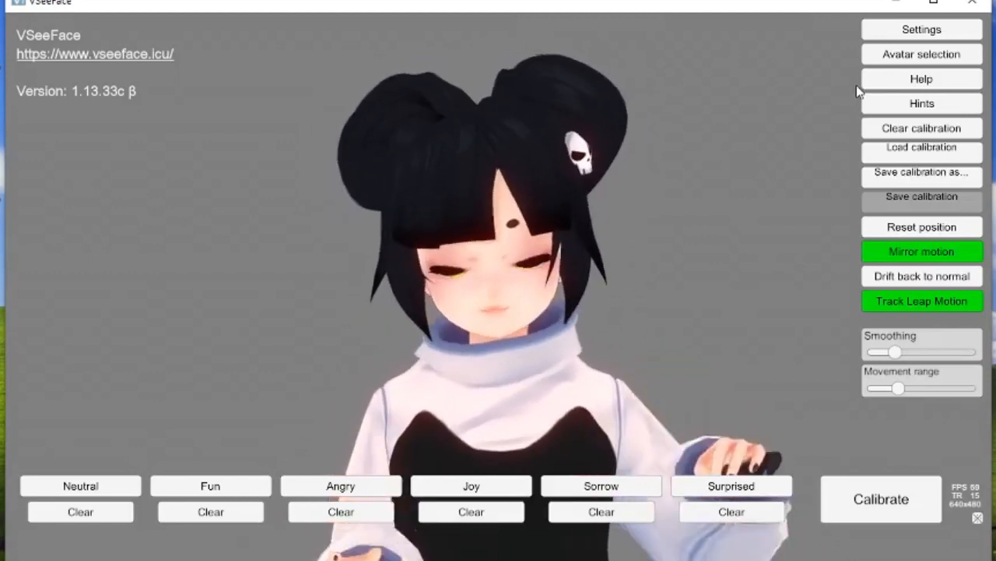
Step: In the expression settings, try the Fun expression as Additive and set it back to Base
{"action": "left_click", "coordinate": [896, 31]}
{"action": "left_click", "coordinate": [683, 32]}
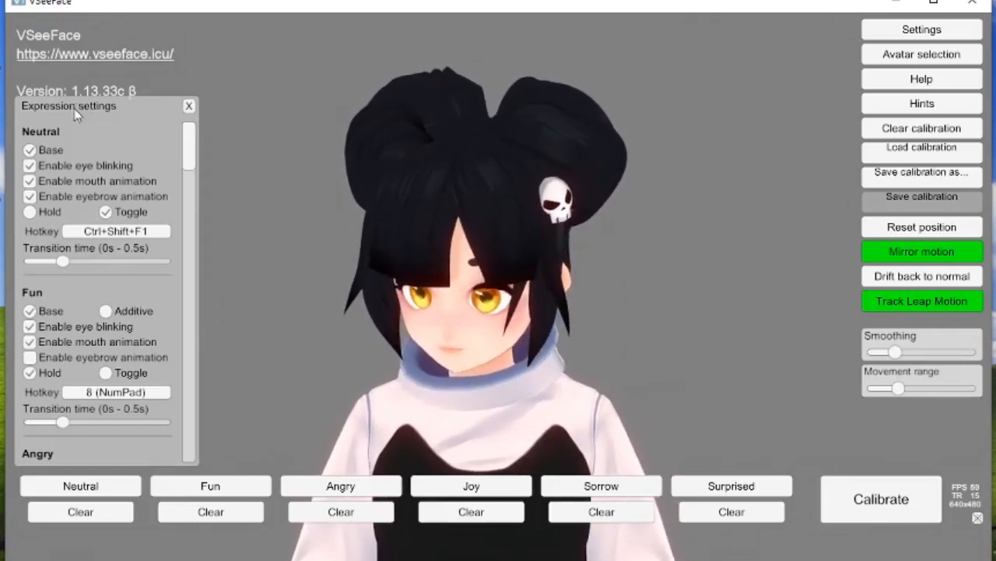
{"action": "left_click_drag", "start_coordinate": [74, 108], "coordinate": [707, 132]}
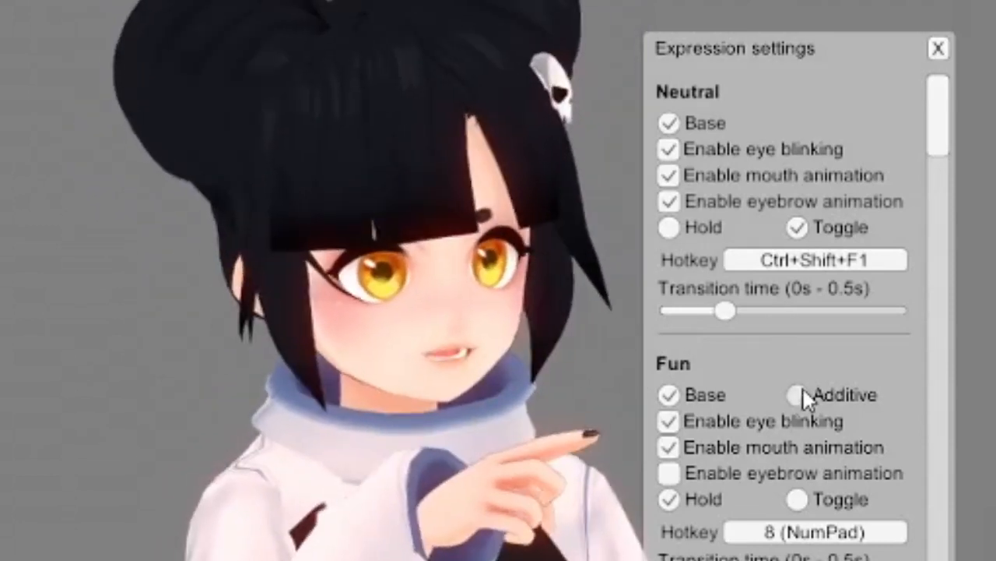
{"action": "left_click", "coordinate": [804, 389]}
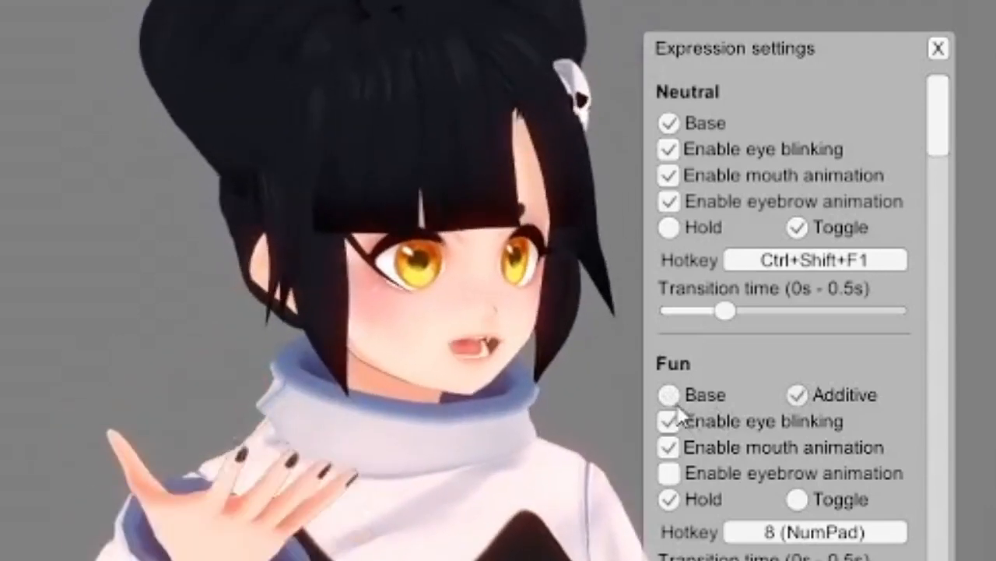
{"action": "left_click", "coordinate": [666, 399]}
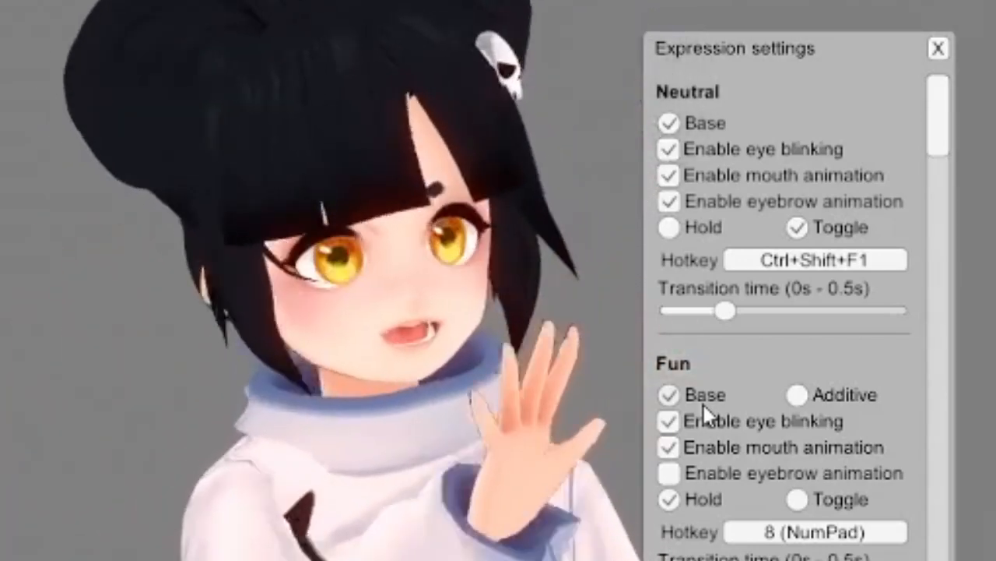
{"action": "scroll", "coordinate": [735, 374], "scroll_direction": "down", "scroll_amount": 2}
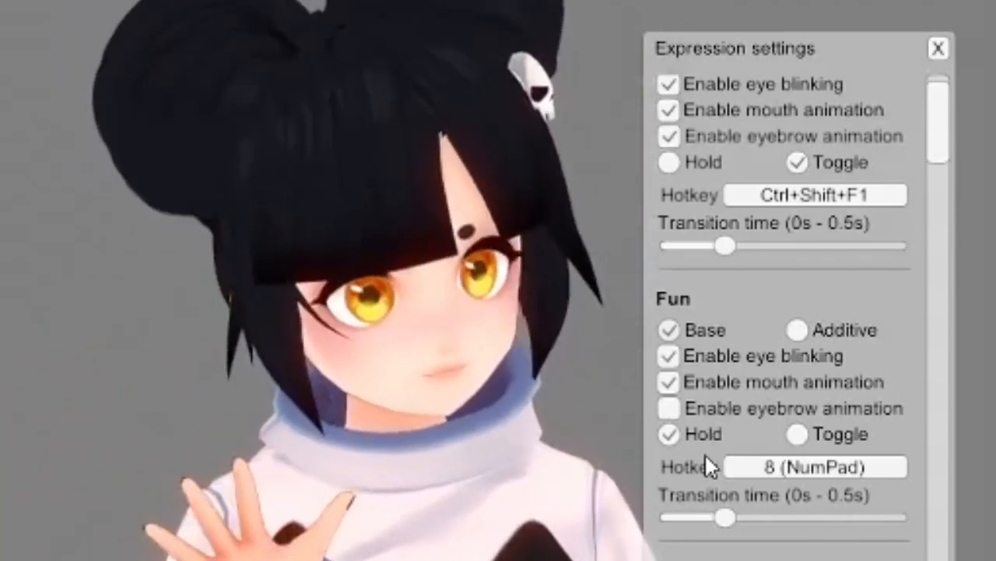
{"action": "scroll", "coordinate": [762, 456], "scroll_direction": "down", "scroll_amount": 2}
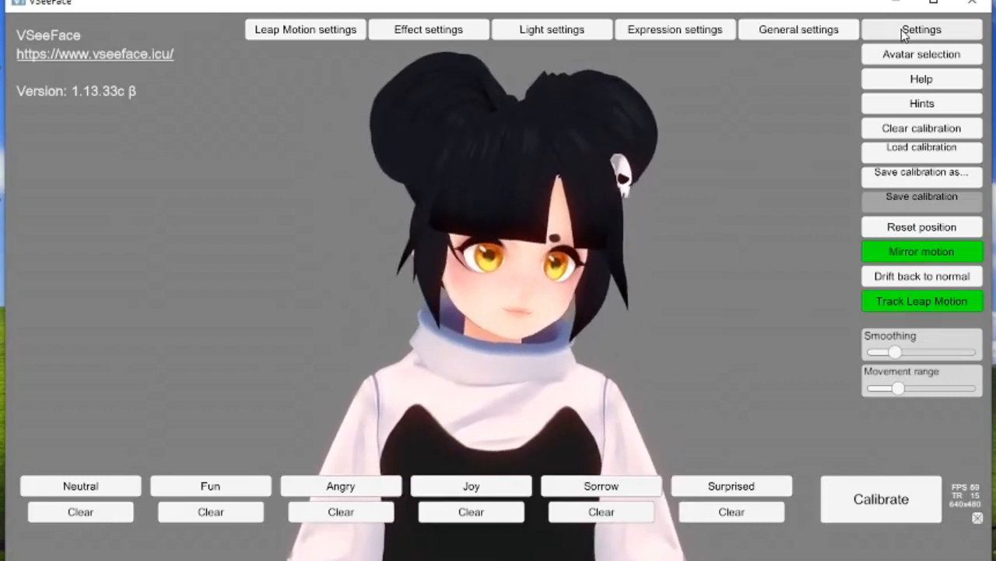
{"action": "left_click", "coordinate": [903, 33]}
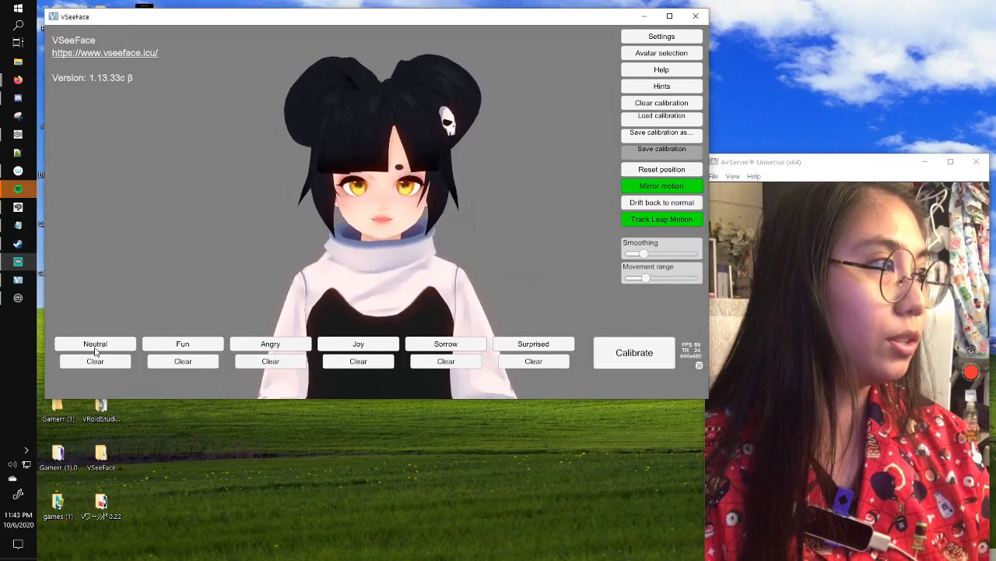
Step: Record the Neutral expression for the expression calibration and stop the recording
{"action": "left_click", "coordinate": [95, 345]}
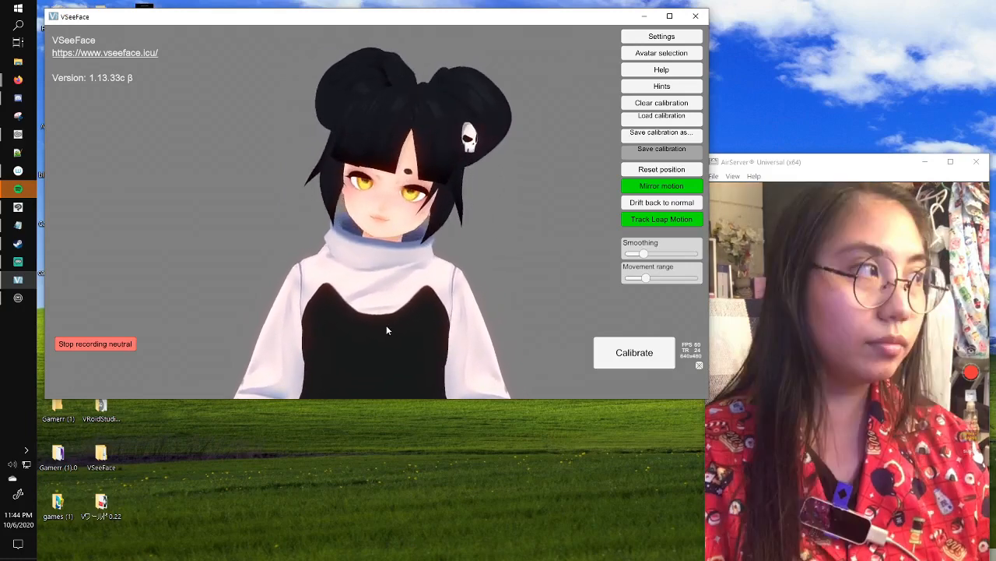
{"action": "left_click", "coordinate": [105, 344]}
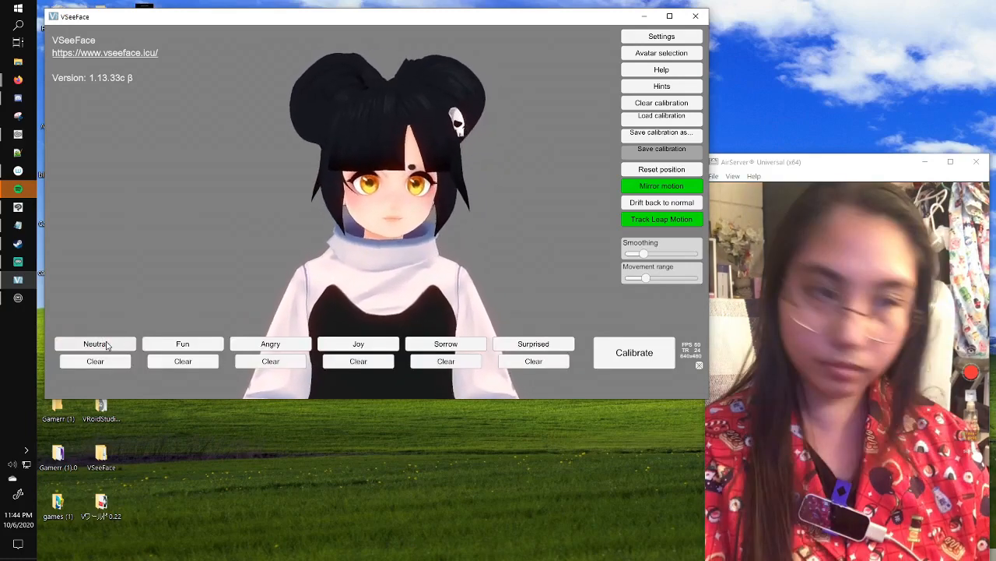
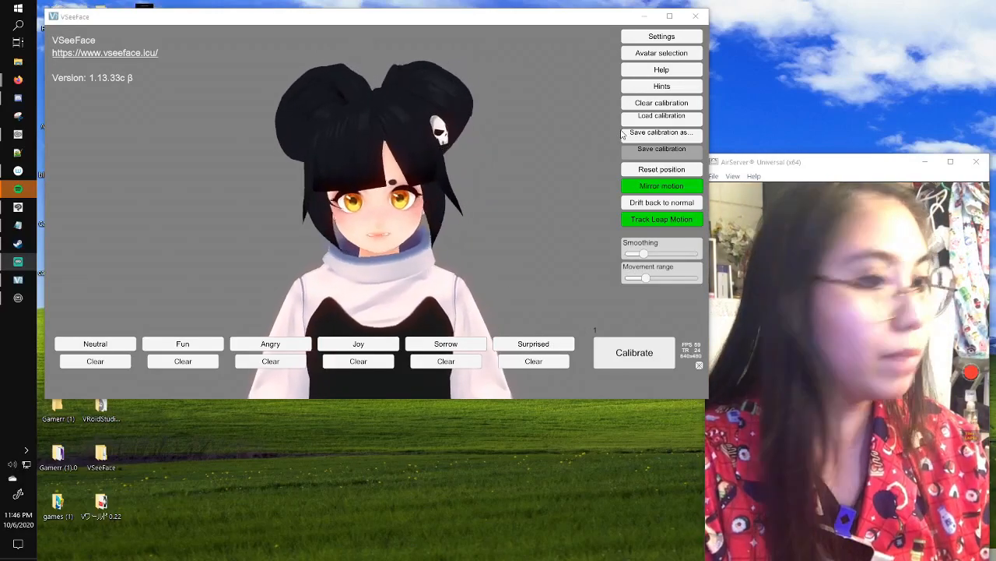
Step: Try to save the expression calibration in the Documents folder under the placeholder name jyhgfjygfjyfrj
{"action": "left_click", "coordinate": [660, 132]}
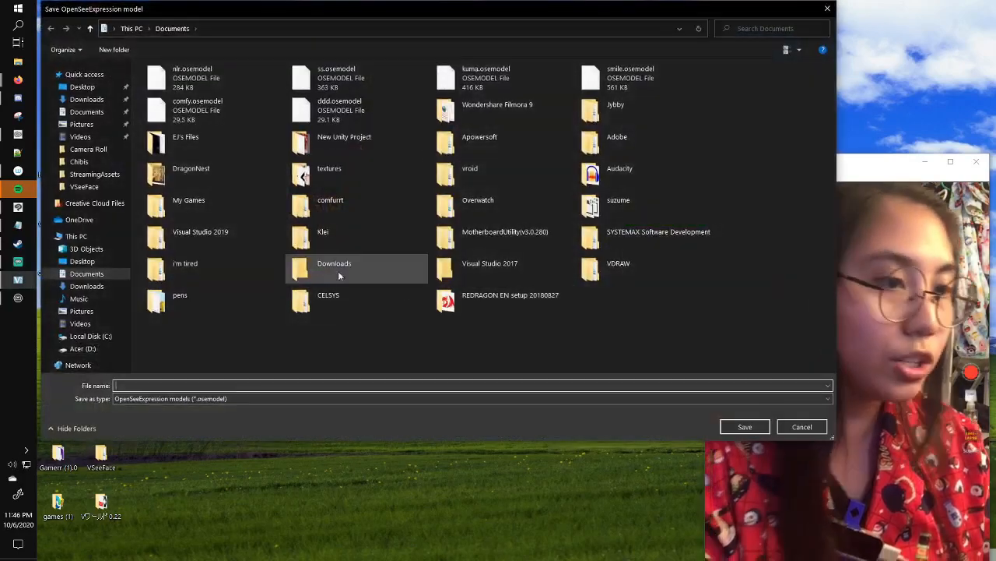
{"action": "type", "text": "jyhgf"}
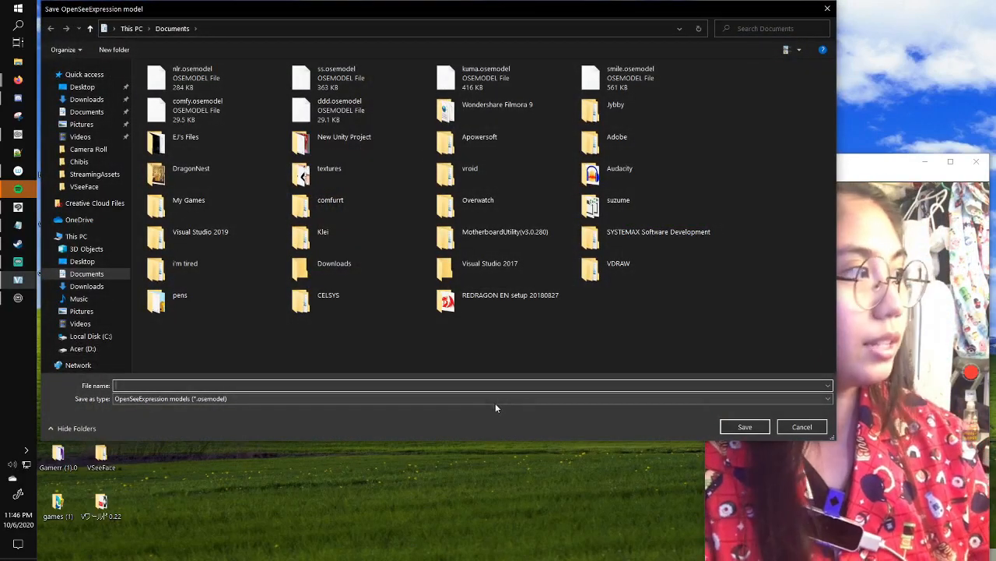
{"action": "type", "text": "jygfjyfrj"}
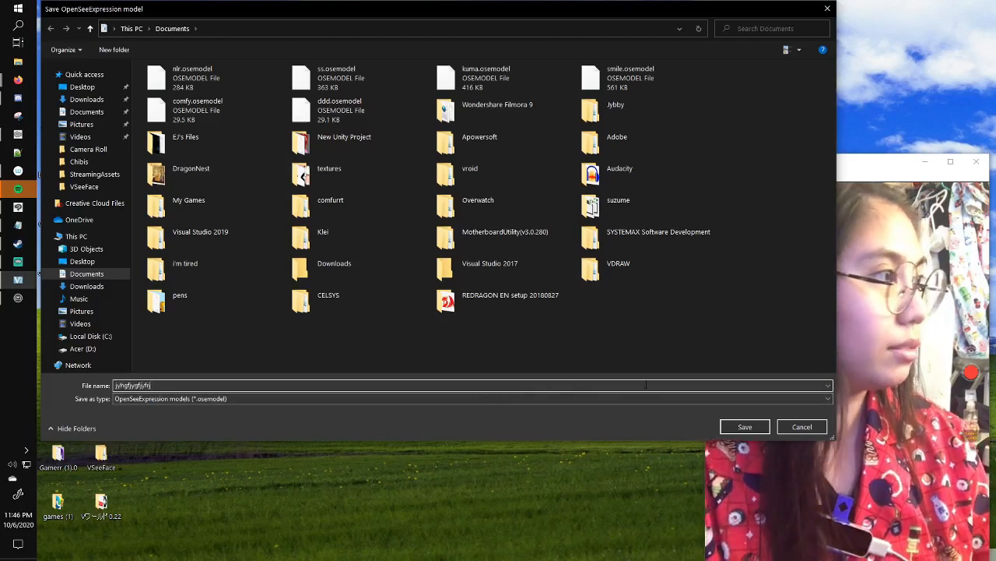
{"action": "key", "text": "Return"}
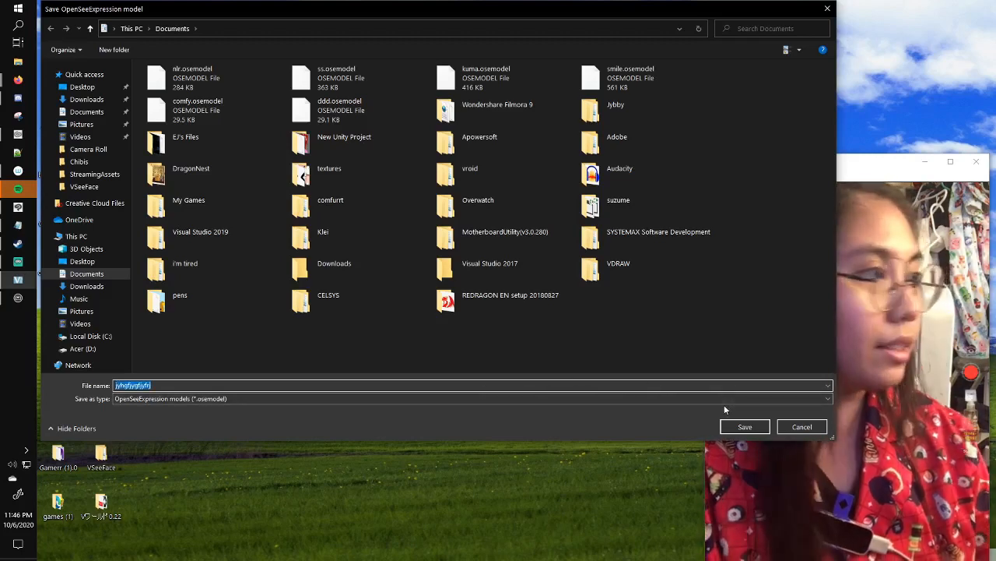
{"action": "key", "text": "BackSpace"}
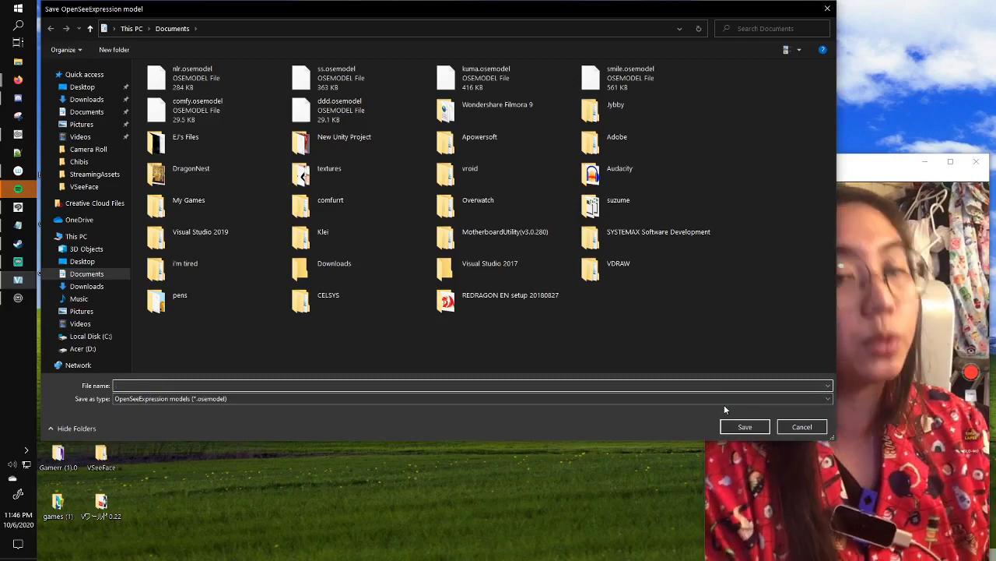
{"action": "left_click", "coordinate": [802, 426]}
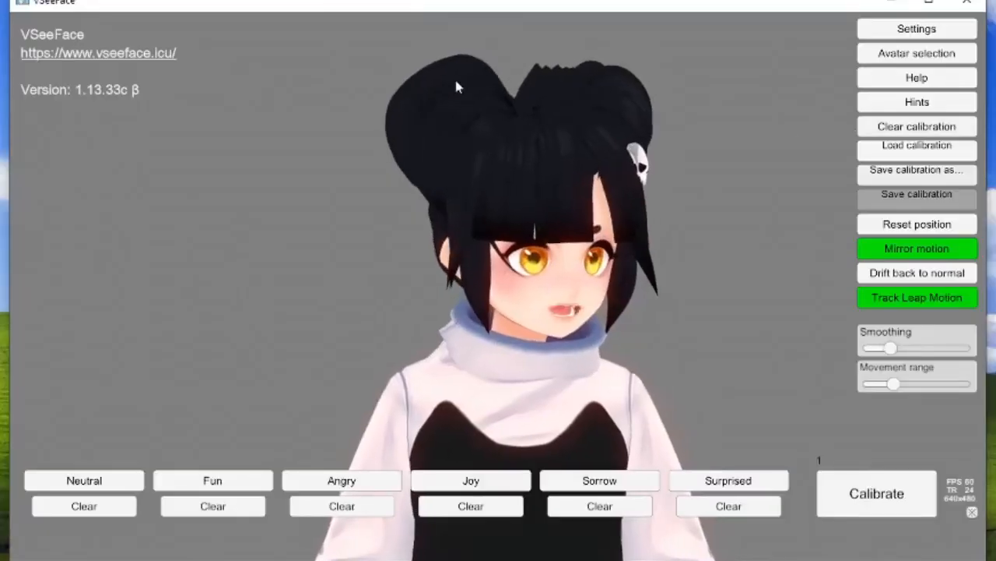
Step: Open the general settings and move their window off the avatar
{"action": "left_click", "coordinate": [876, 31]}
{"action": "left_click", "coordinate": [795, 32]}
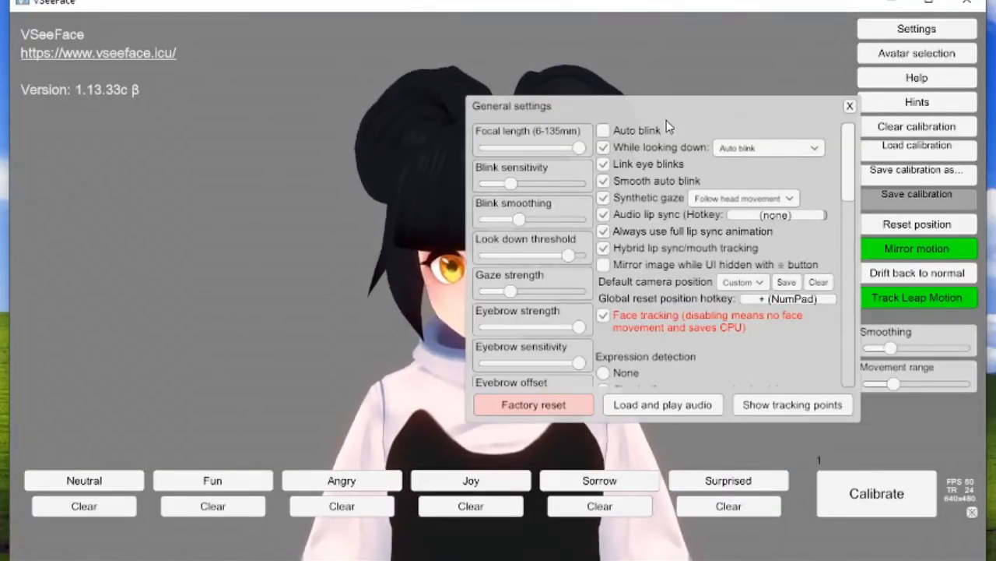
{"action": "left_click_drag", "start_coordinate": [666, 107], "coordinate": [145, 101]}
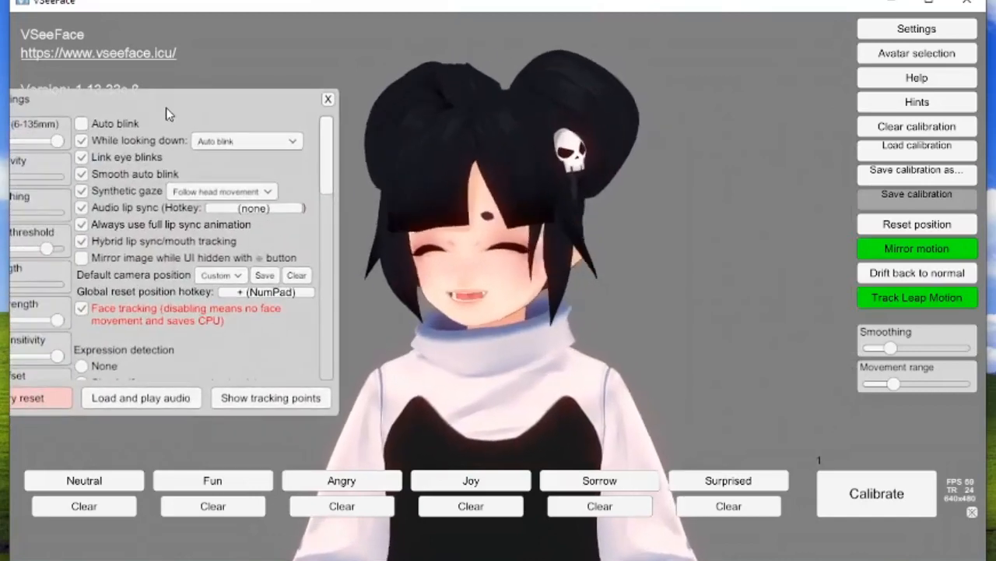
Step: Clear the recorded data of the Angry expression and run the expression calibration again
{"action": "left_click", "coordinate": [334, 513]}
{"action": "left_click", "coordinate": [344, 534]}
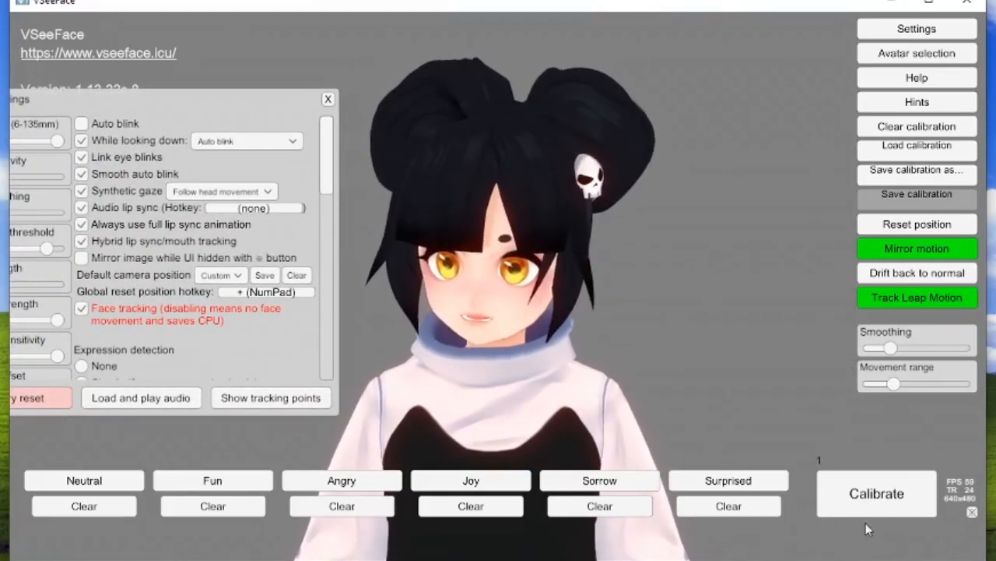
{"action": "left_click_drag", "start_coordinate": [261, 107], "coordinate": [298, 75]}
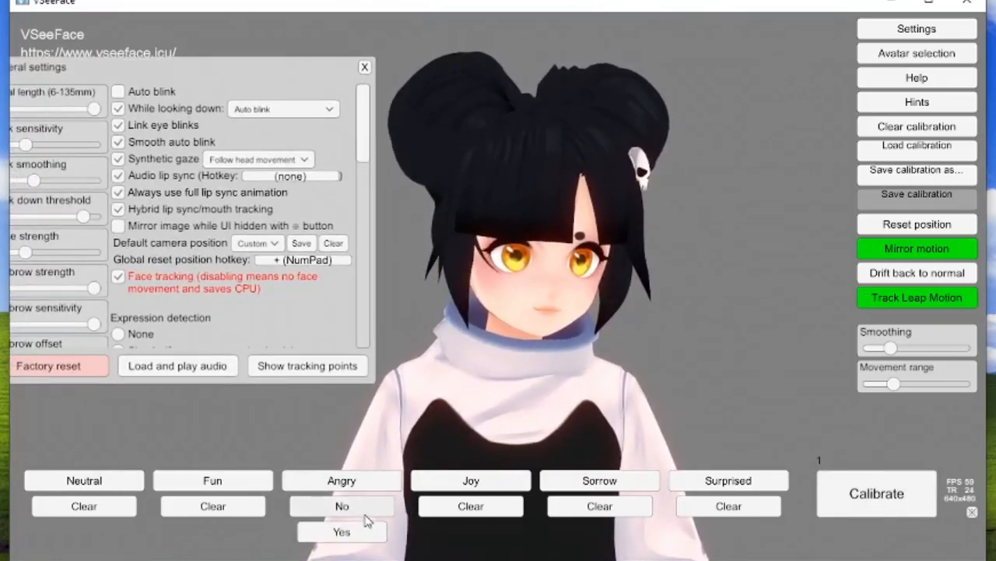
{"action": "left_click", "coordinate": [849, 508]}
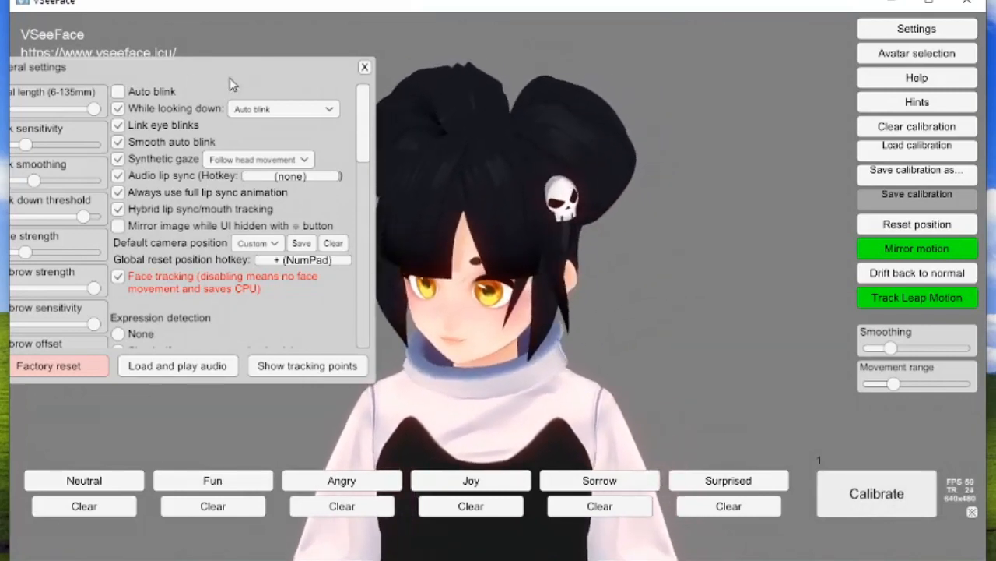
Step: Close the general settings and open the help page on hotkeys, transparency and expression detection
{"action": "left_click_drag", "start_coordinate": [230, 84], "coordinate": [244, 56]}
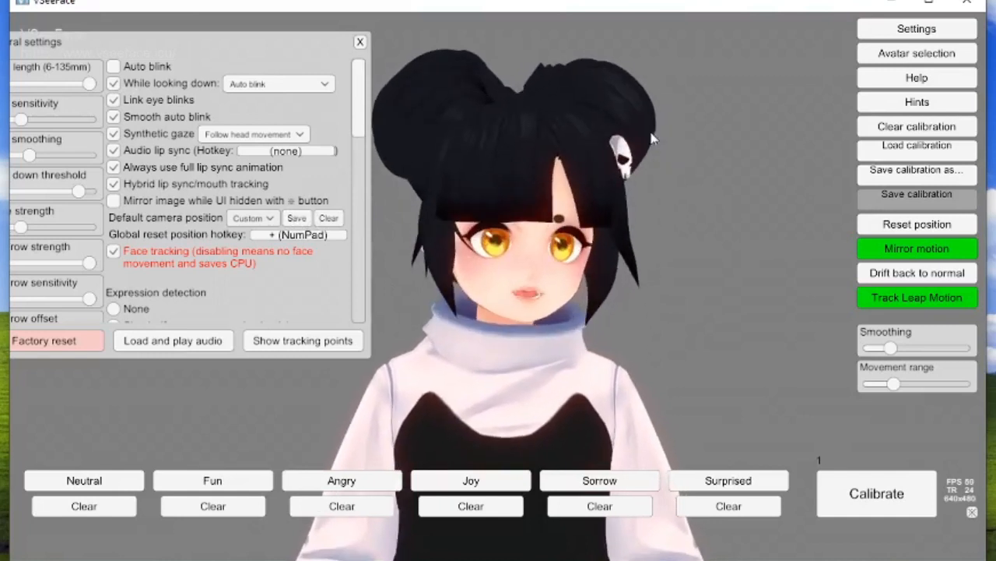
{"action": "left_click", "coordinate": [361, 42]}
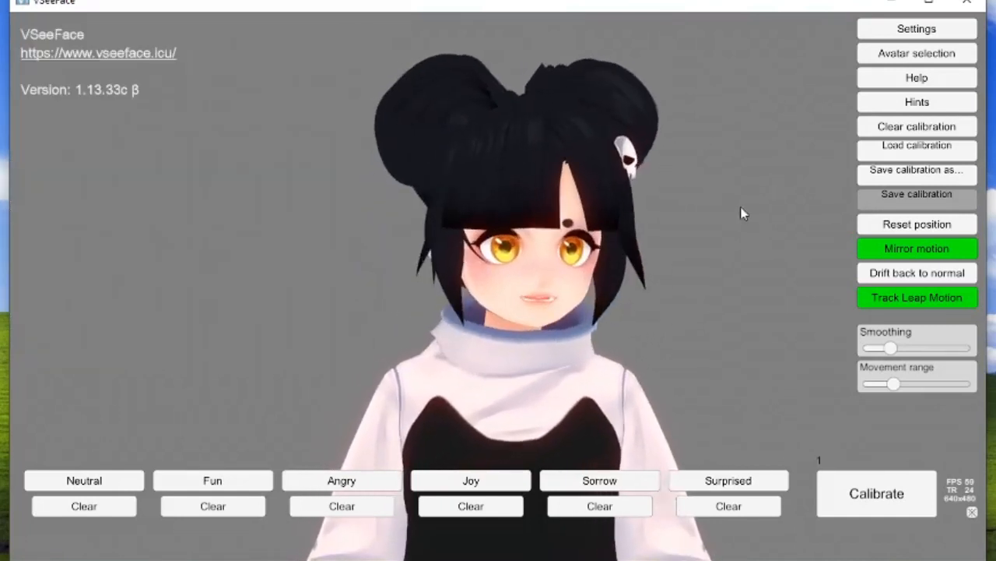
{"action": "left_click", "coordinate": [917, 79]}
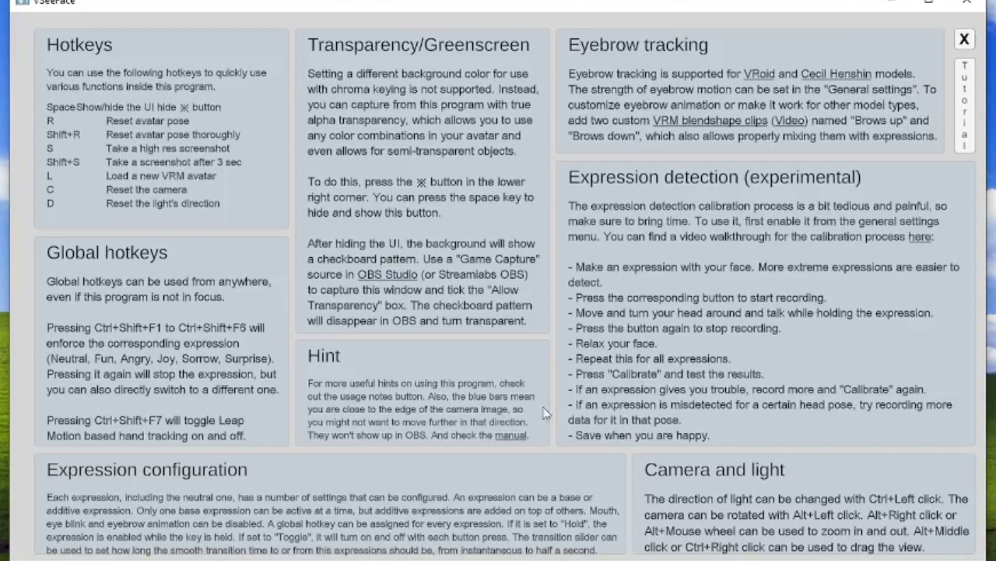
Step: Leave the help page, open the usage hints, move their notes clear of the lower area to read them, and close them
{"action": "left_click", "coordinate": [964, 39]}
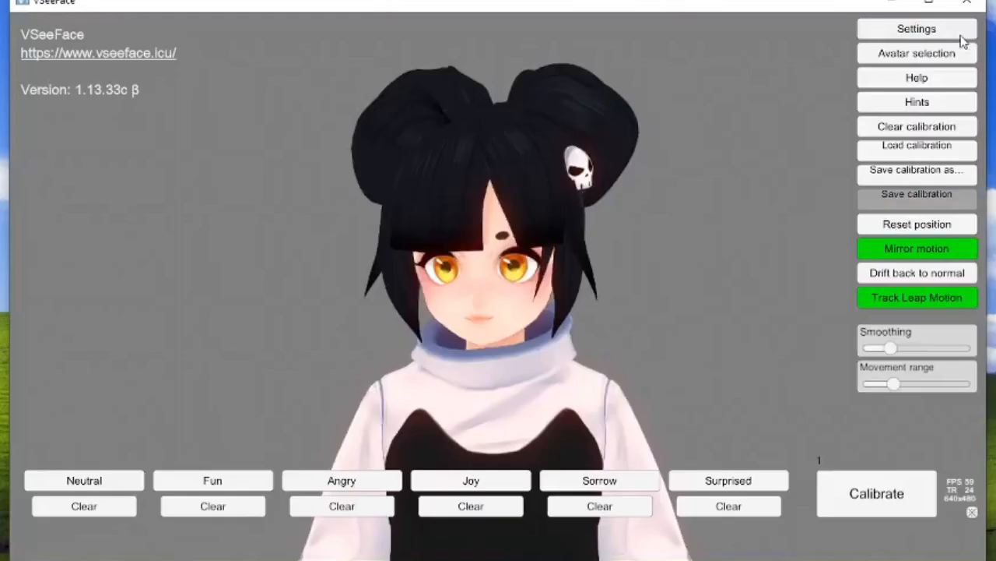
{"action": "left_click", "coordinate": [935, 102]}
{"action": "left_click_drag", "start_coordinate": [115, 184], "coordinate": [131, 74]}
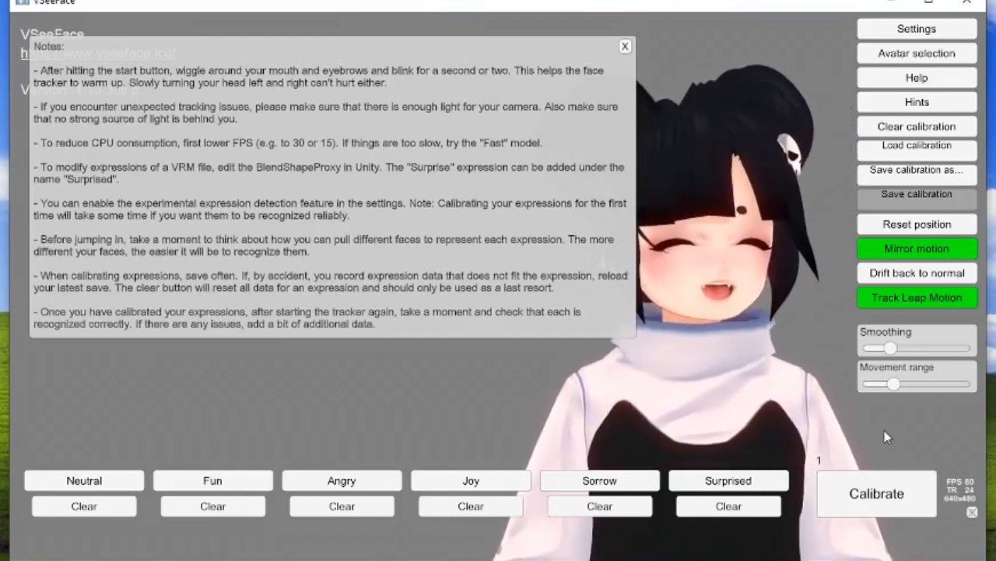
{"action": "left_click", "coordinate": [625, 48]}
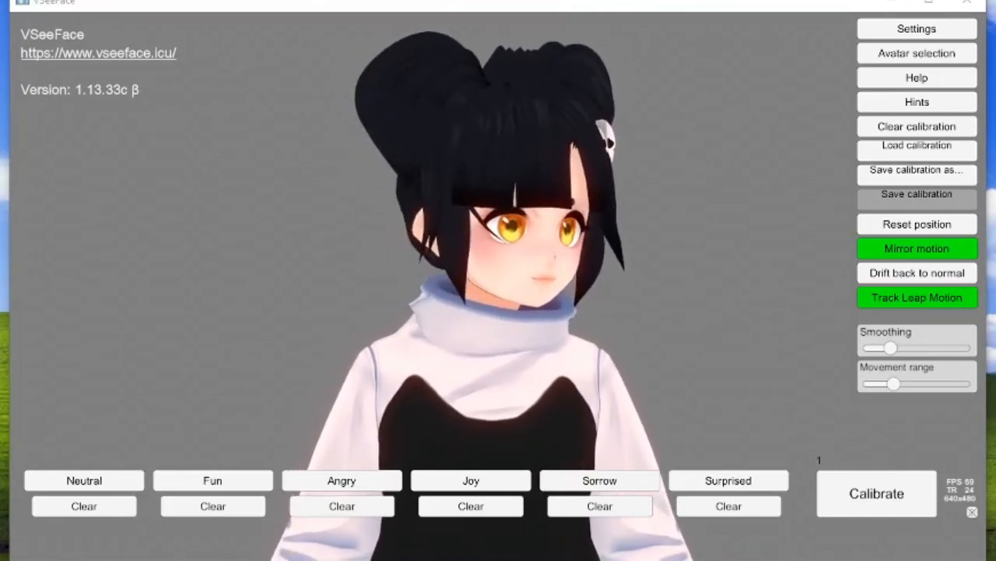
Step: Switch to Streamlabs OBS and add a new Game Capture source named fjhldskhg to the scene
{"action": "left_click_drag", "start_coordinate": [995, 9], "coordinate": [700, 35]}
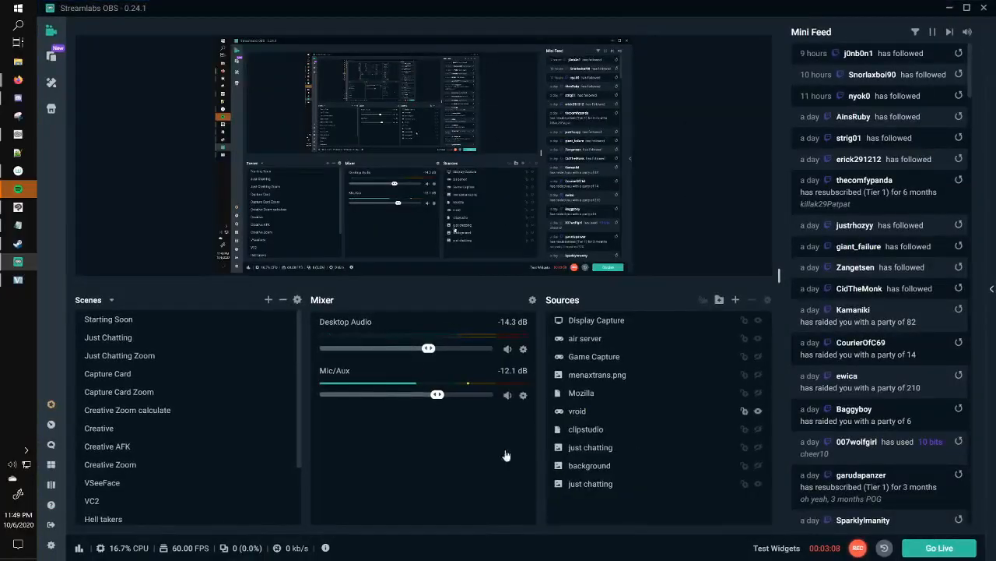
{"action": "left_click", "coordinate": [735, 301]}
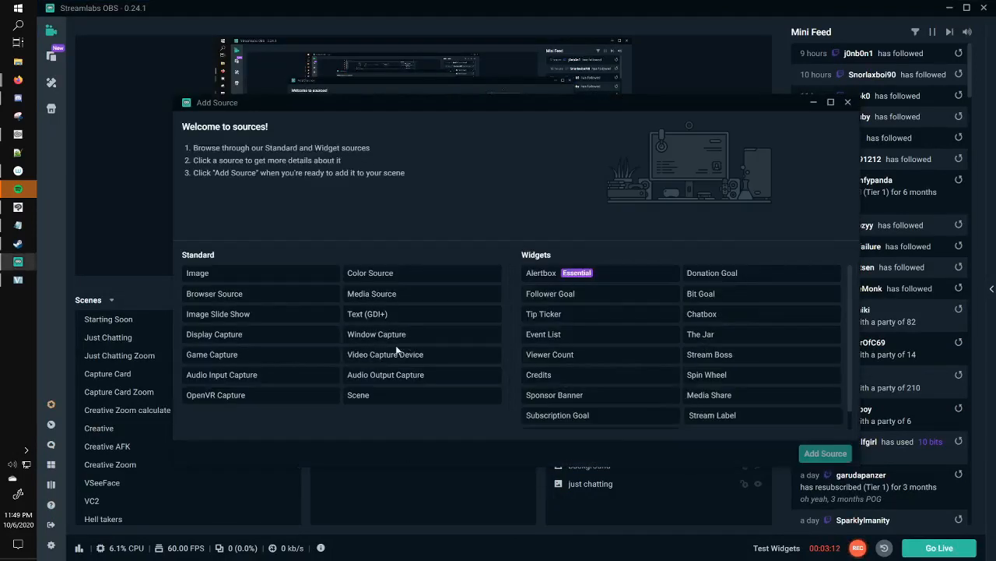
{"action": "double_click", "coordinate": [212, 354]}
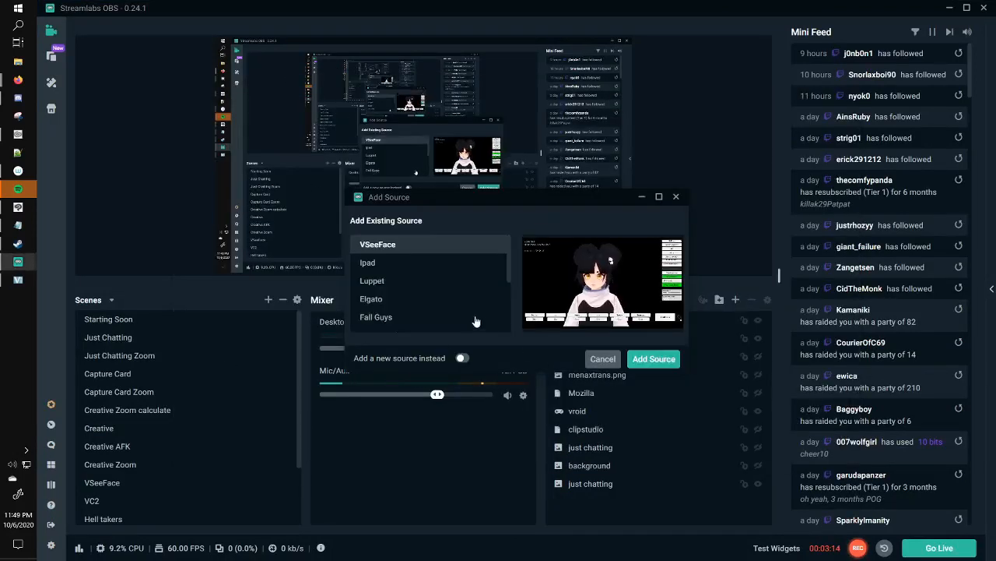
{"action": "left_click", "coordinate": [462, 359]}
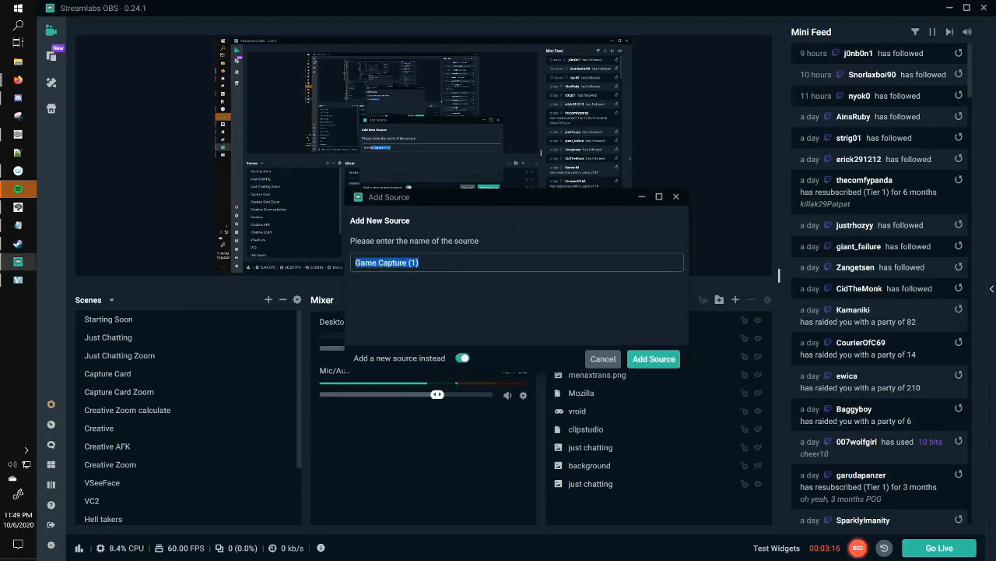
{"action": "key", "text": "BackSpace"}
{"action": "type", "text": "fjhldskhg"}
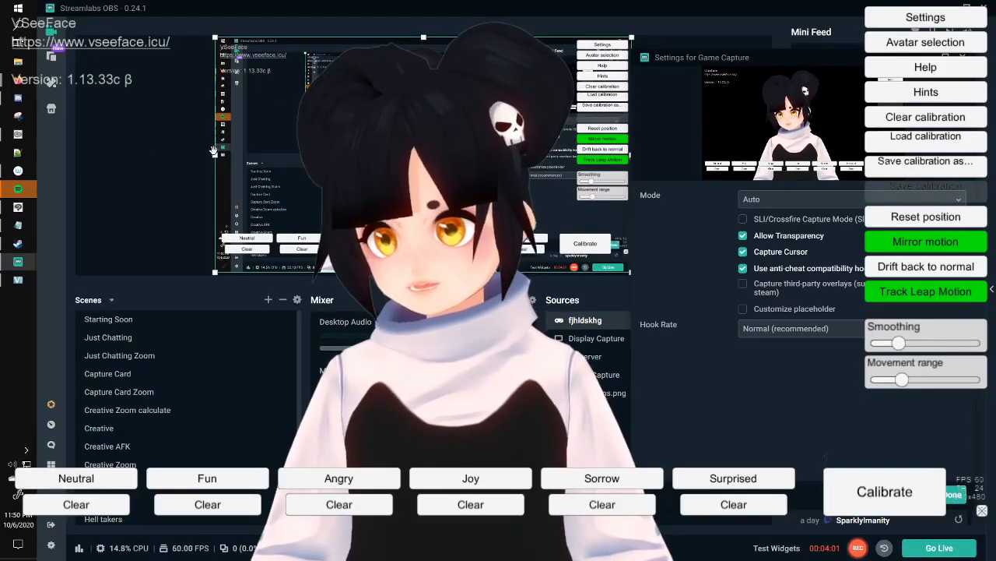
Step: Crop the avatar capture at its left, right and lower edges and move it to the lower-right corner of the scene
{"action": "left_click_drag", "start_coordinate": [214, 154], "coordinate": [311, 154]}
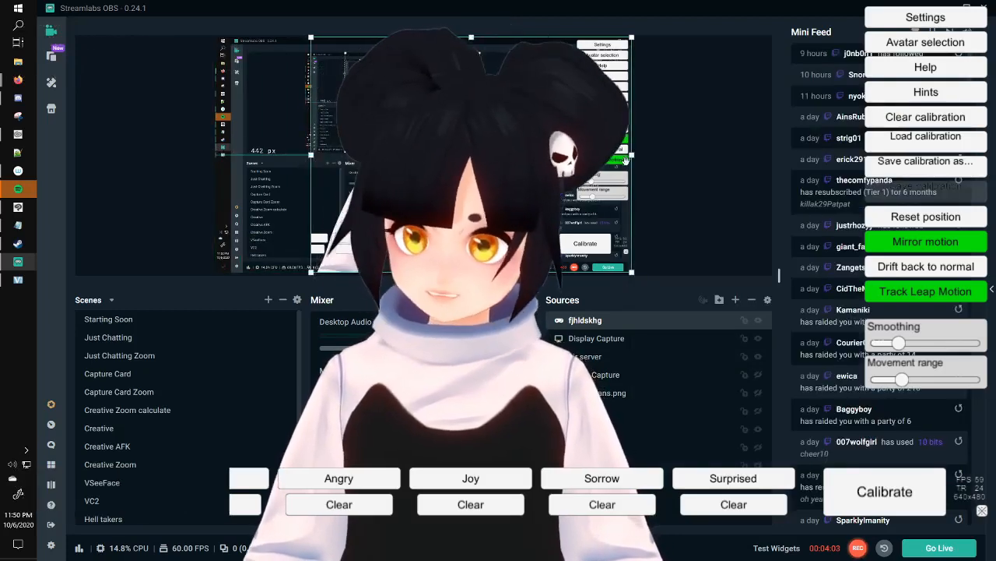
{"action": "left_click_drag", "start_coordinate": [634, 154], "coordinate": [513, 154]}
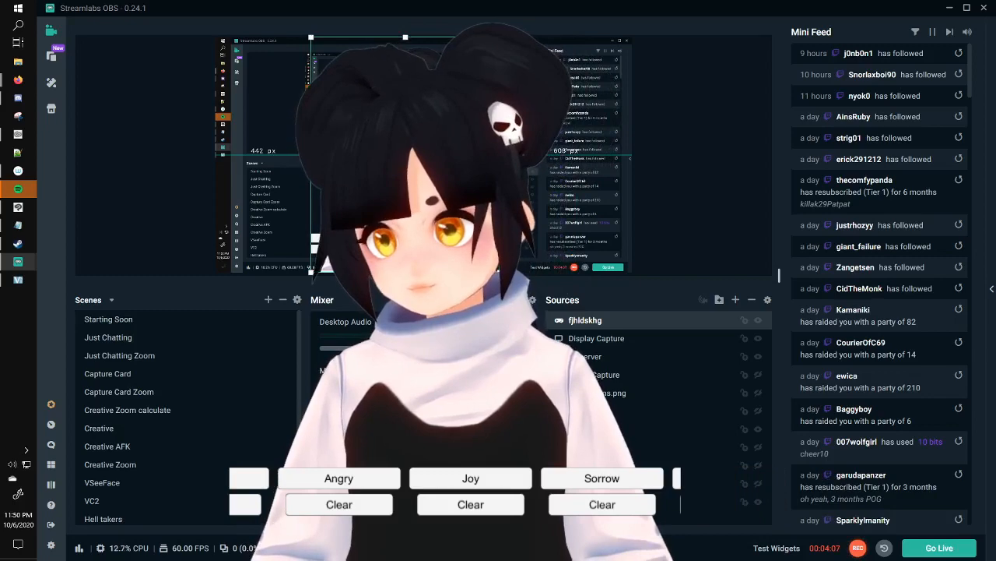
{"action": "left_click_drag", "start_coordinate": [405, 272], "coordinate": [405, 217]}
{"action": "left_click_drag", "start_coordinate": [420, 129], "coordinate": [576, 187]}
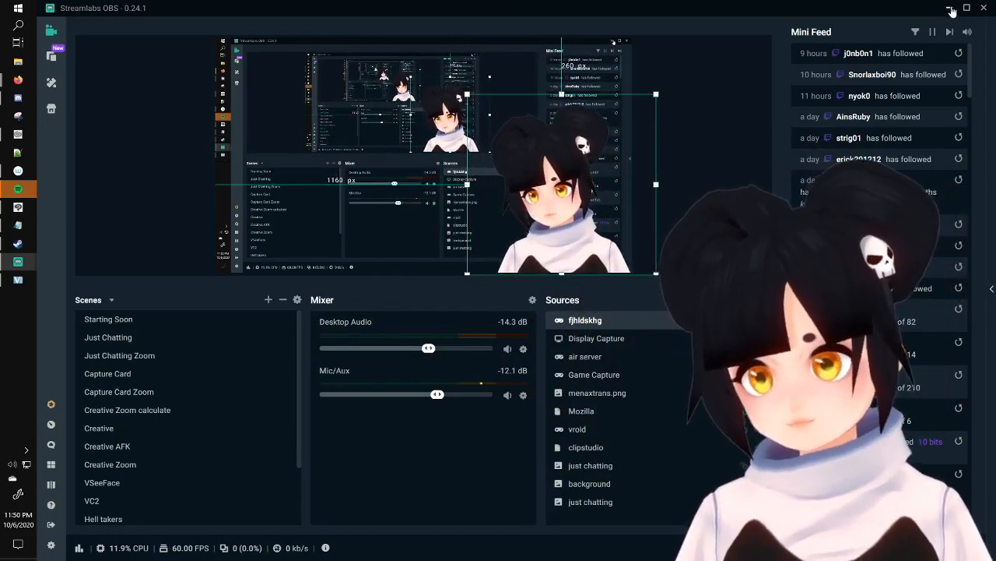
Step: Close the game capture settings and switch to VSeeFace to hide its interface for a transparent avatar background
{"action": "left_click", "coordinate": [951, 11]}
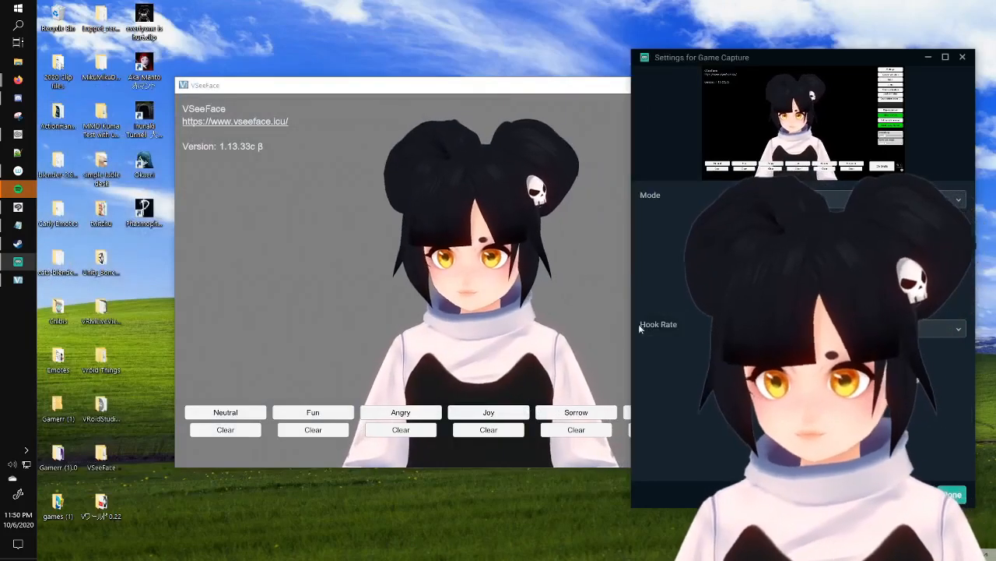
{"action": "left_click", "coordinate": [953, 494]}
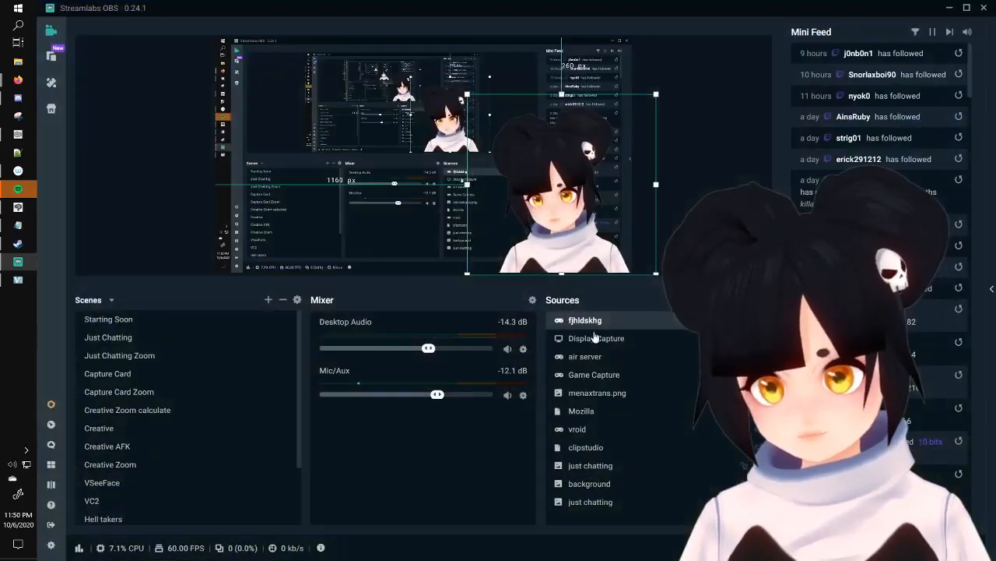
{"action": "left_click", "coordinate": [948, 9]}
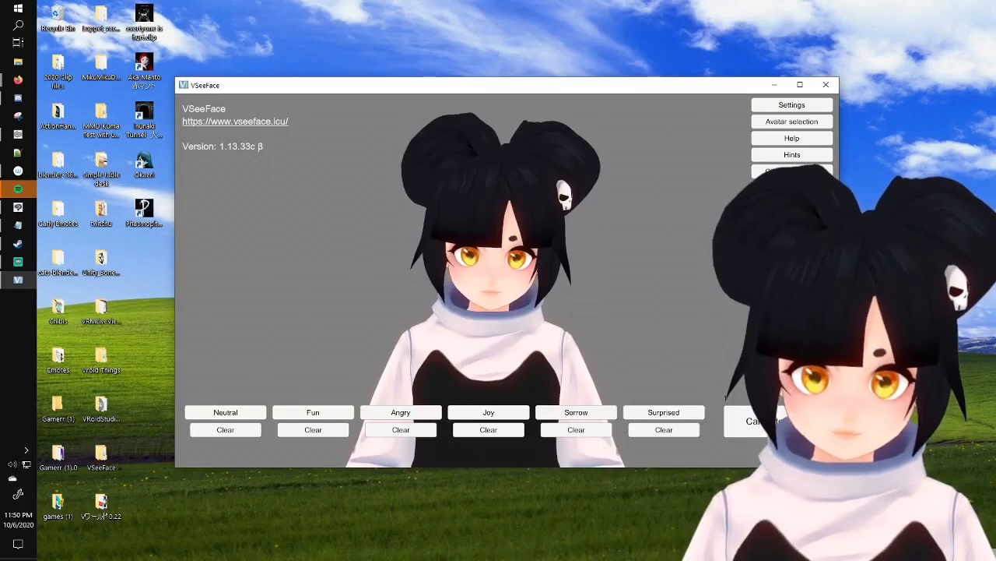
{"action": "left_click", "coordinate": [829, 433]}
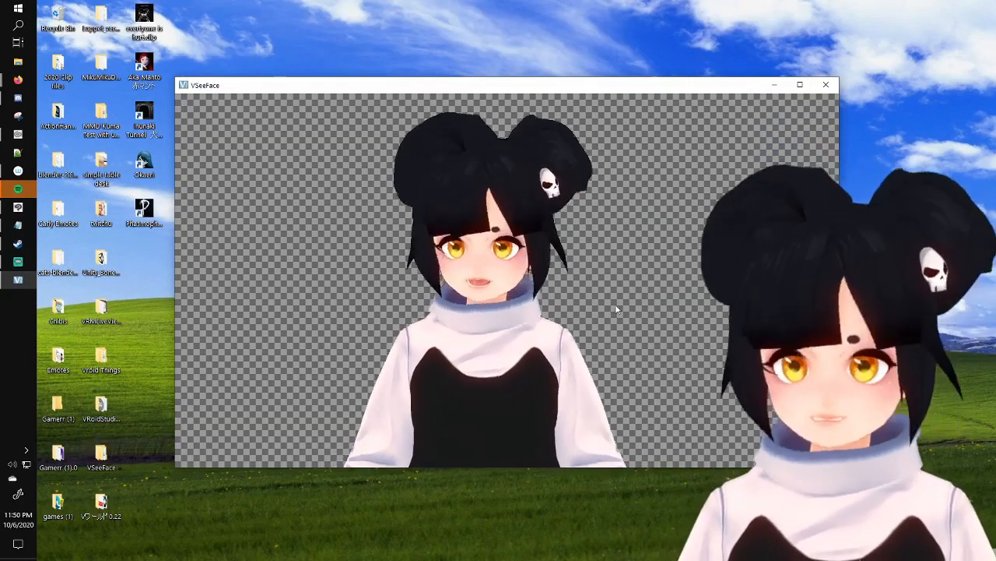
{"action": "key", "text": "alt+Tab"}
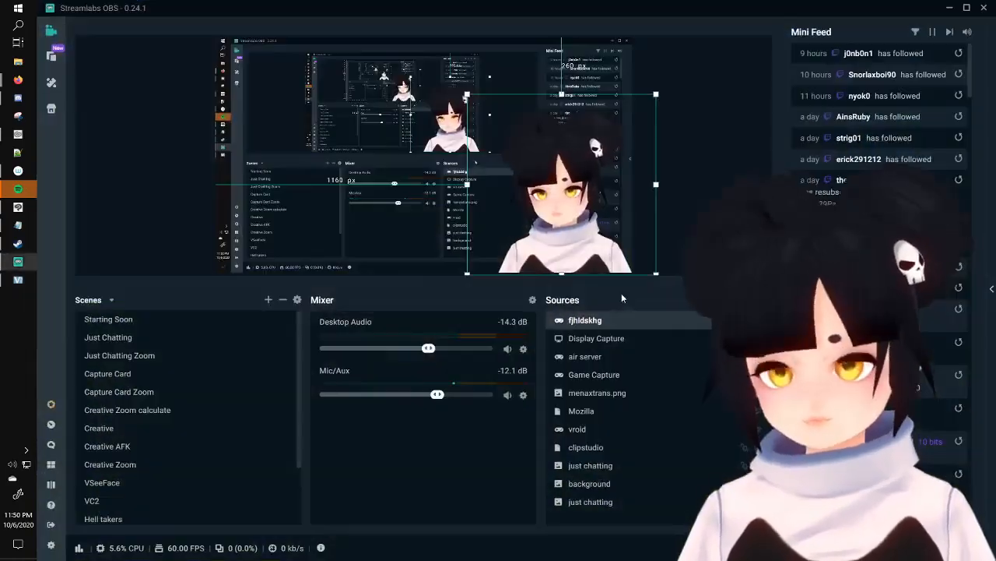